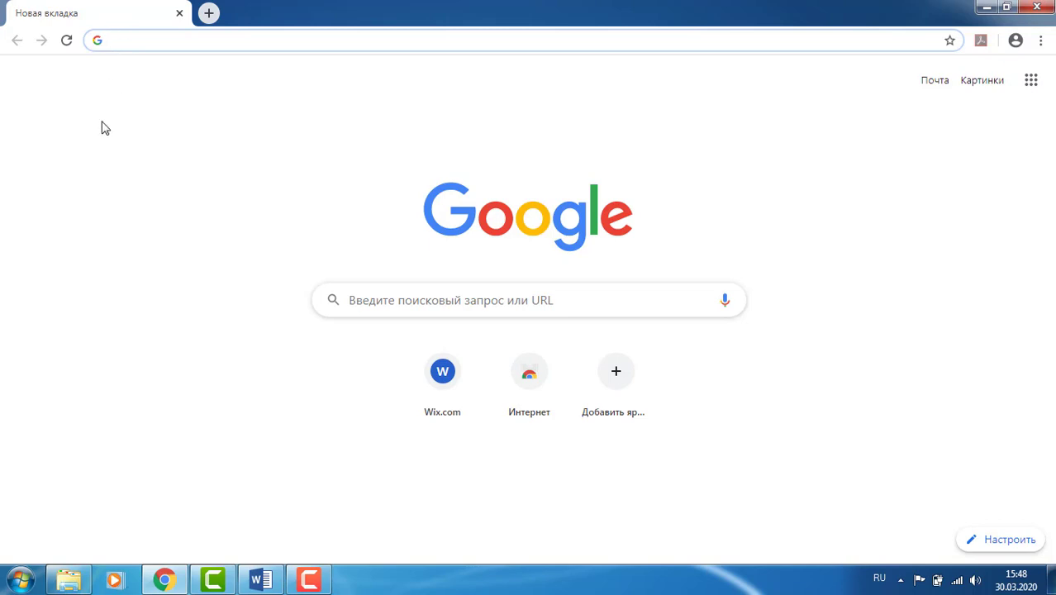
# - Load the Platonus server address 109.248.152.28 in Chrome
pyautogui.write('109')
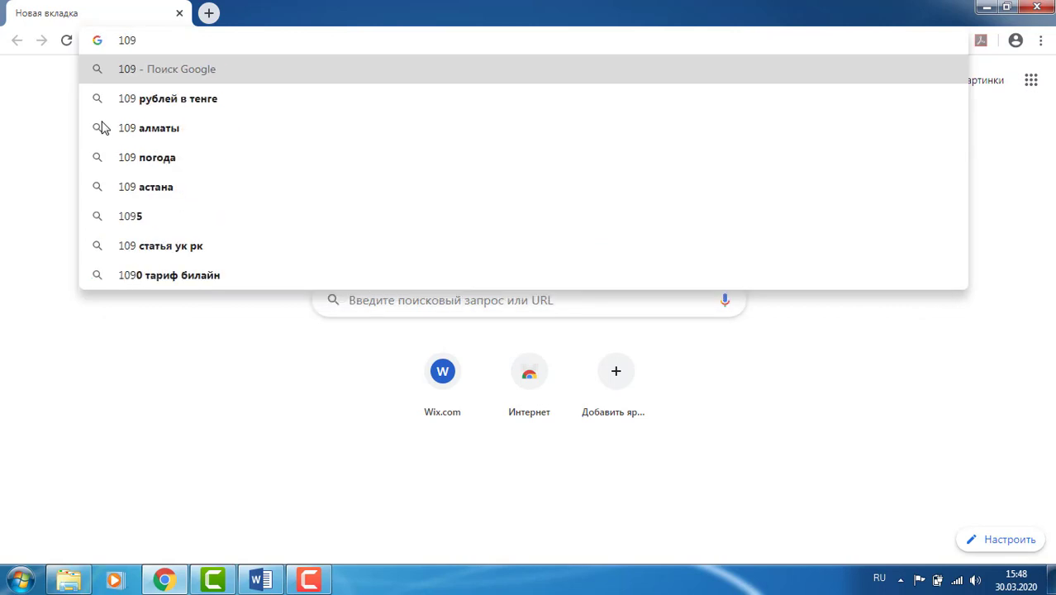
pyautogui.write('.')
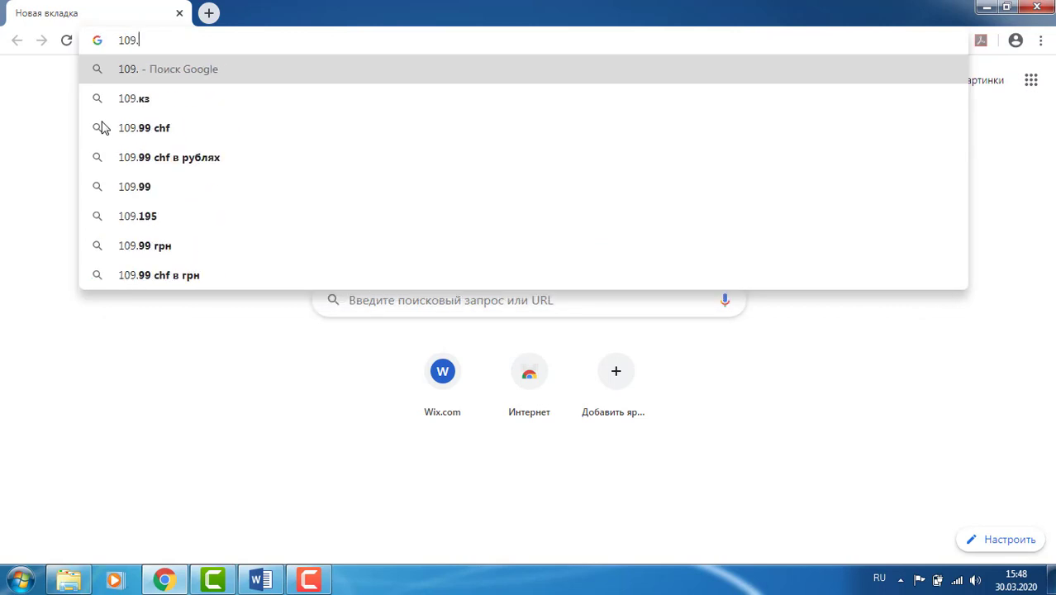
pyautogui.write('248')
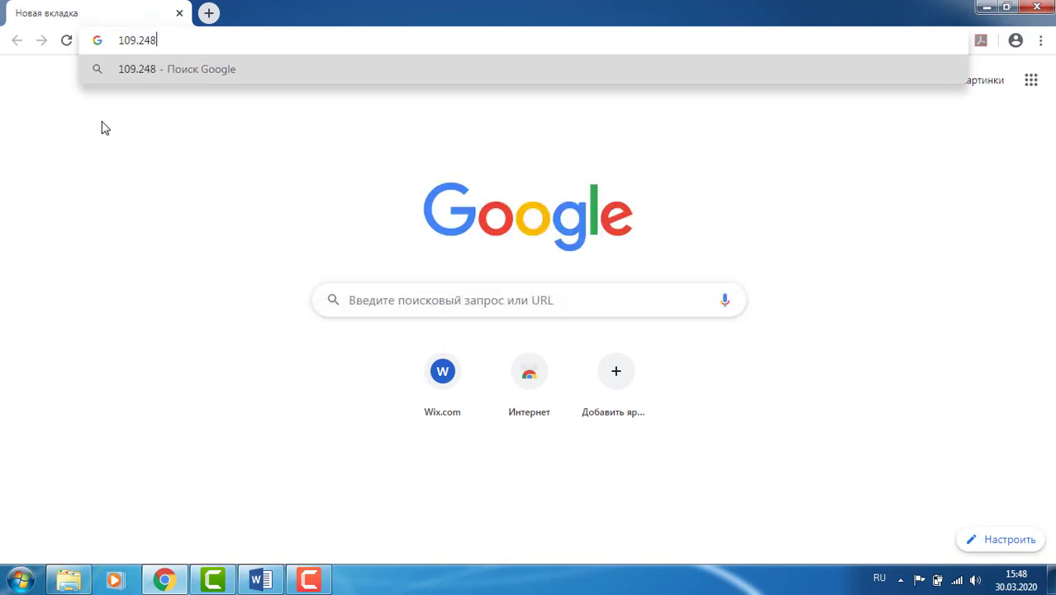
pyautogui.write('.')
pyautogui.write('152')
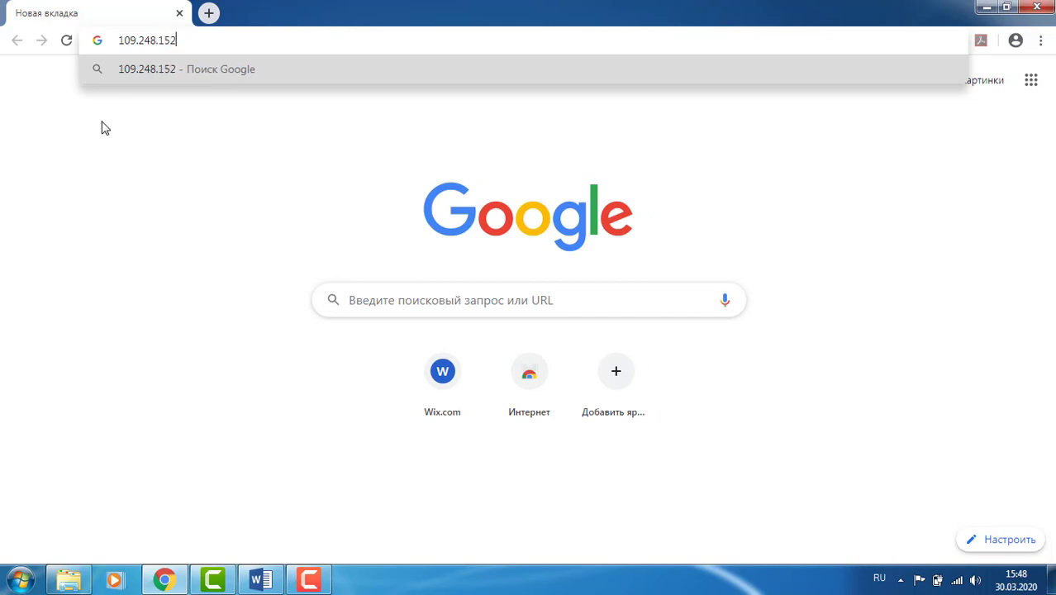
pyautogui.write('.28')
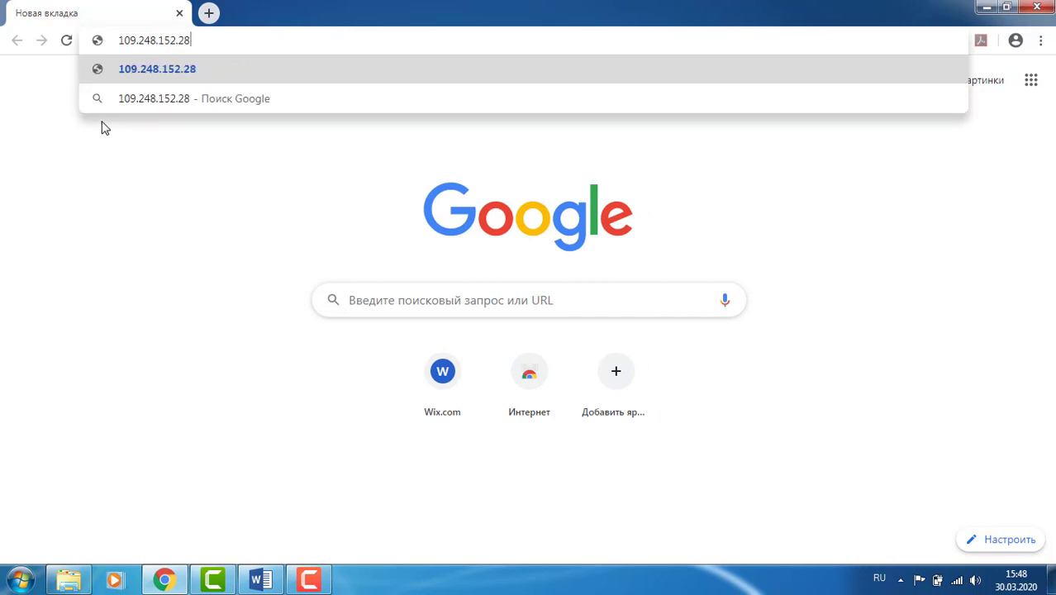
pyautogui.press('Return')
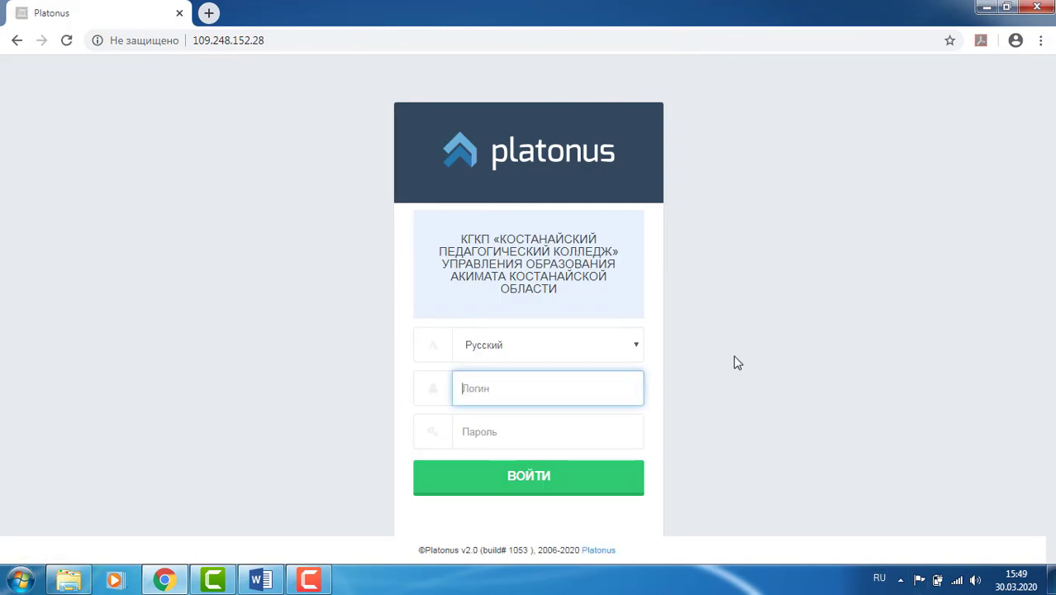
# - Sign in to Platonus with the teacher's login and password
pyautogui.click(502, 390)
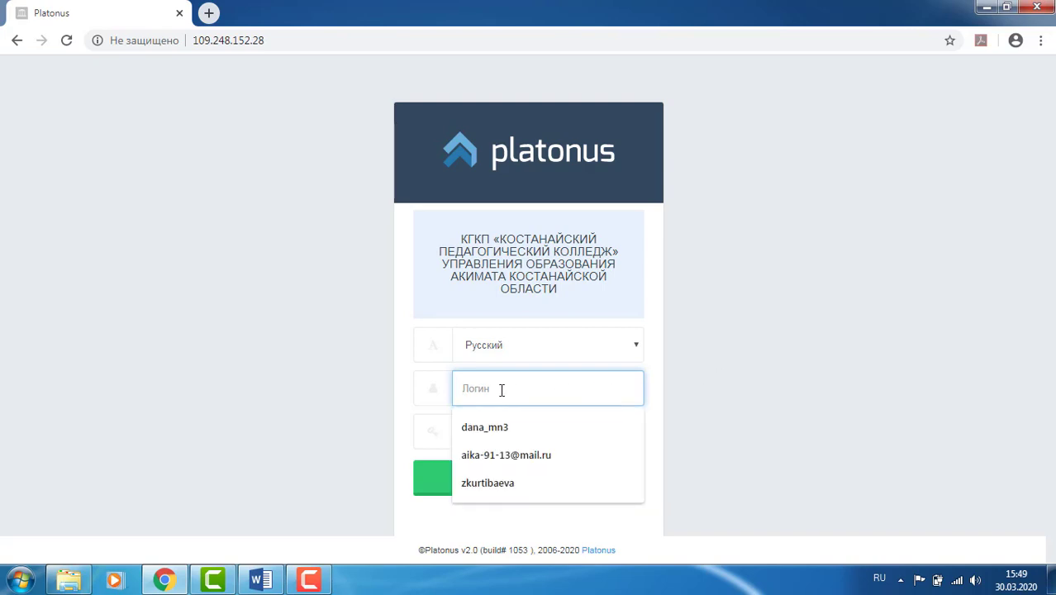
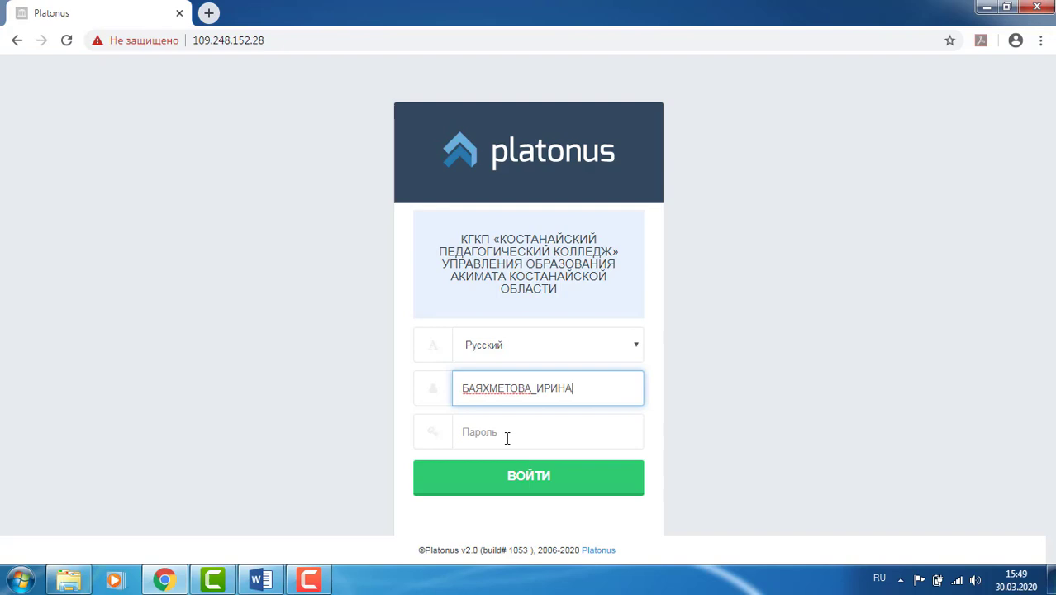
pyautogui.click(507, 438)
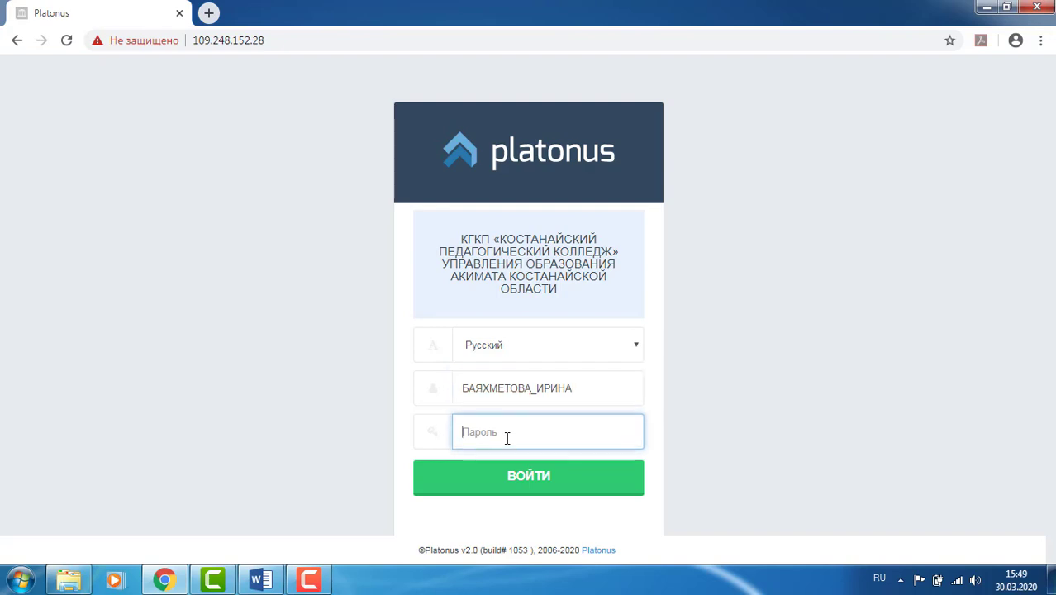
pyautogui.write('•')
pyautogui.click(507, 475)
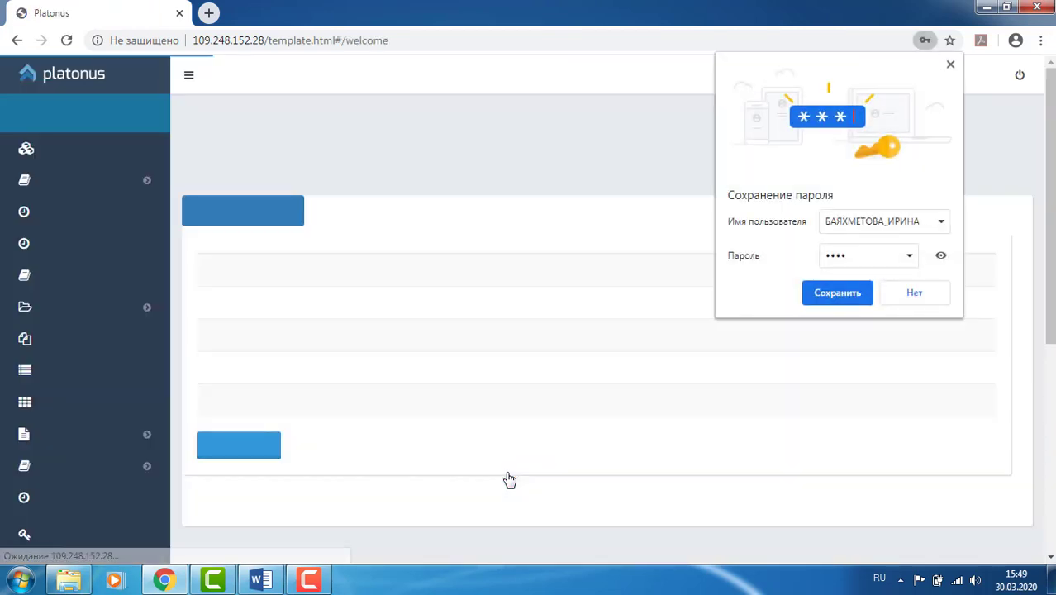
# - Decline Chrome's password save, then briefly restore and minimize the screen recorder
pyautogui.click(906, 300)
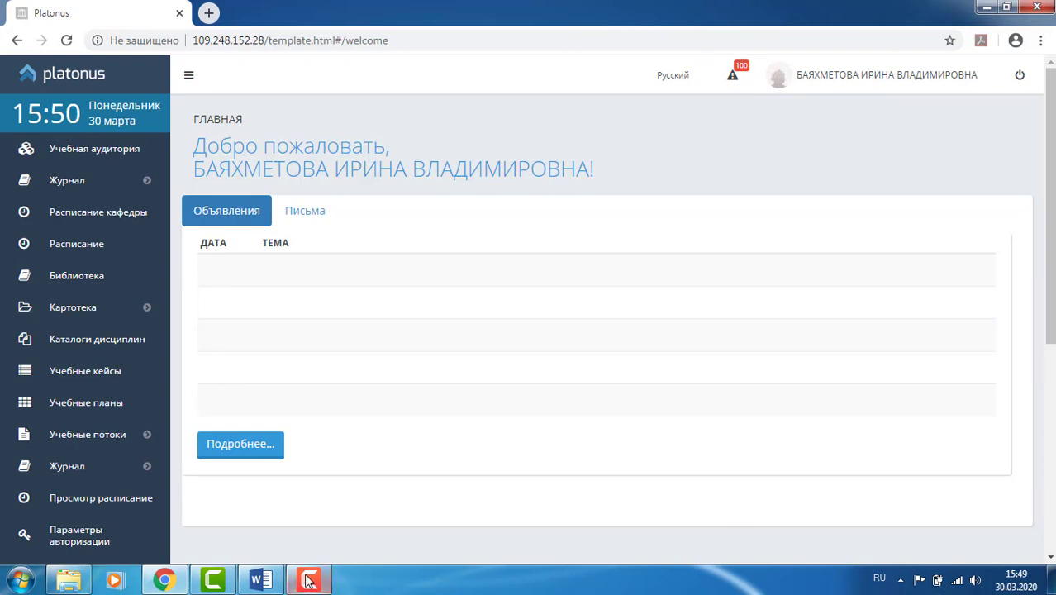
pyautogui.click(216, 584)
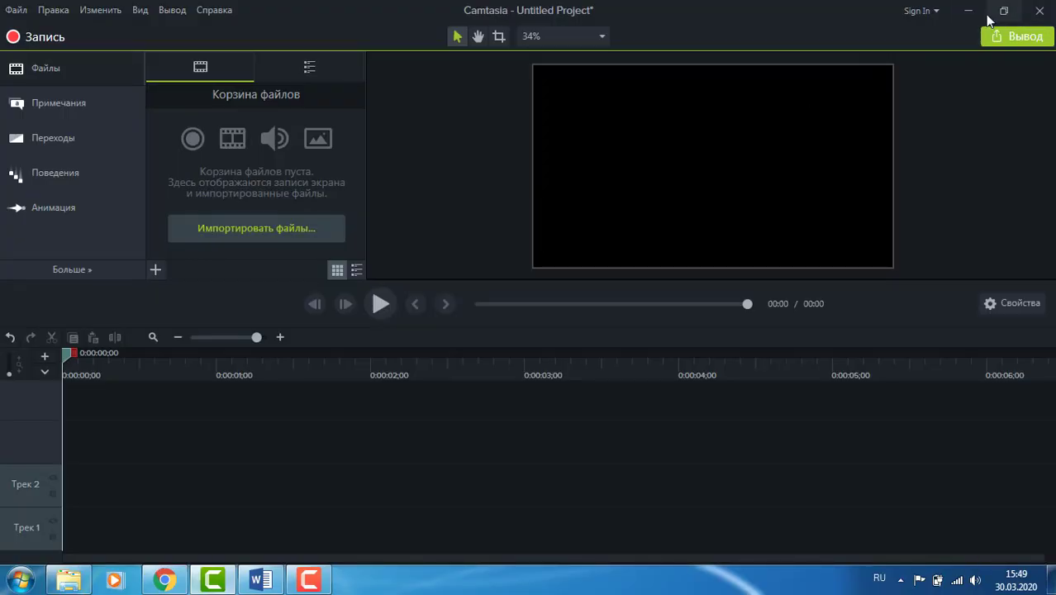
pyautogui.click(970, 12)
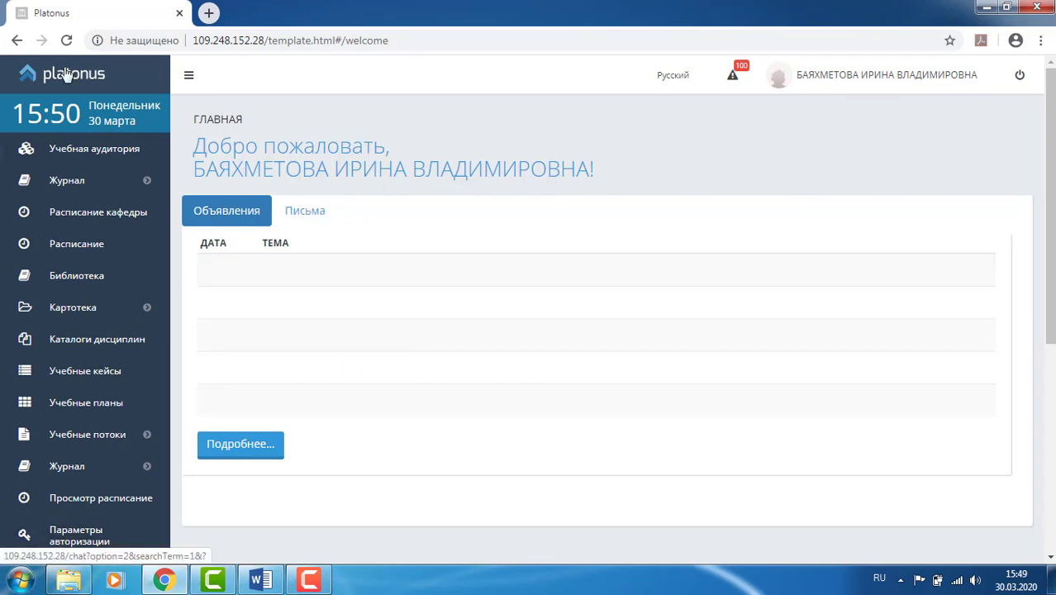
# - Reload the portal and start a new assignment from Задания, opening its recipient picker
pyautogui.click(67, 41)
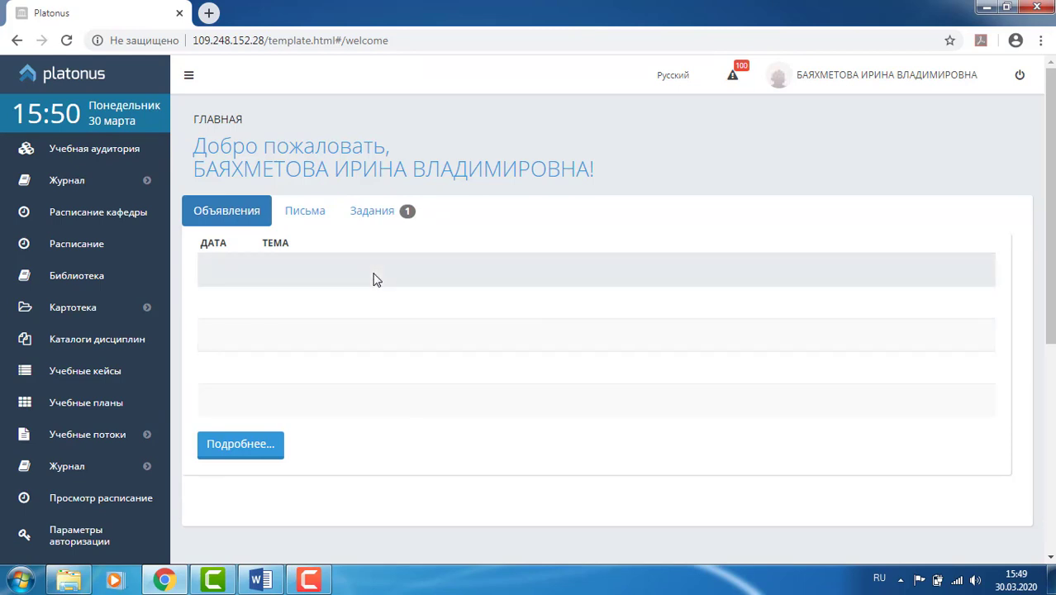
pyautogui.click(369, 217)
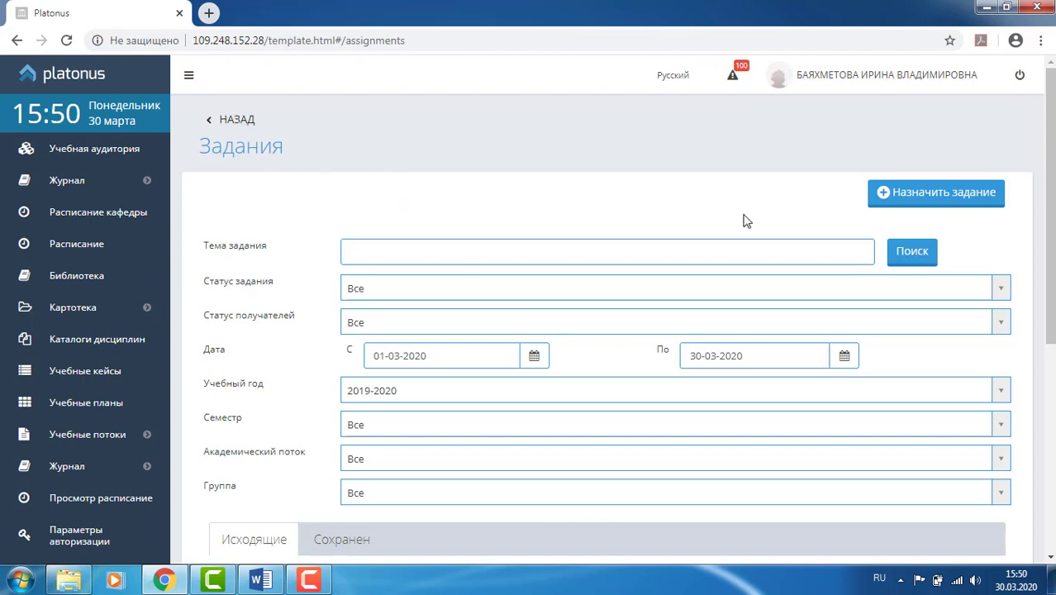
pyautogui.click(932, 200)
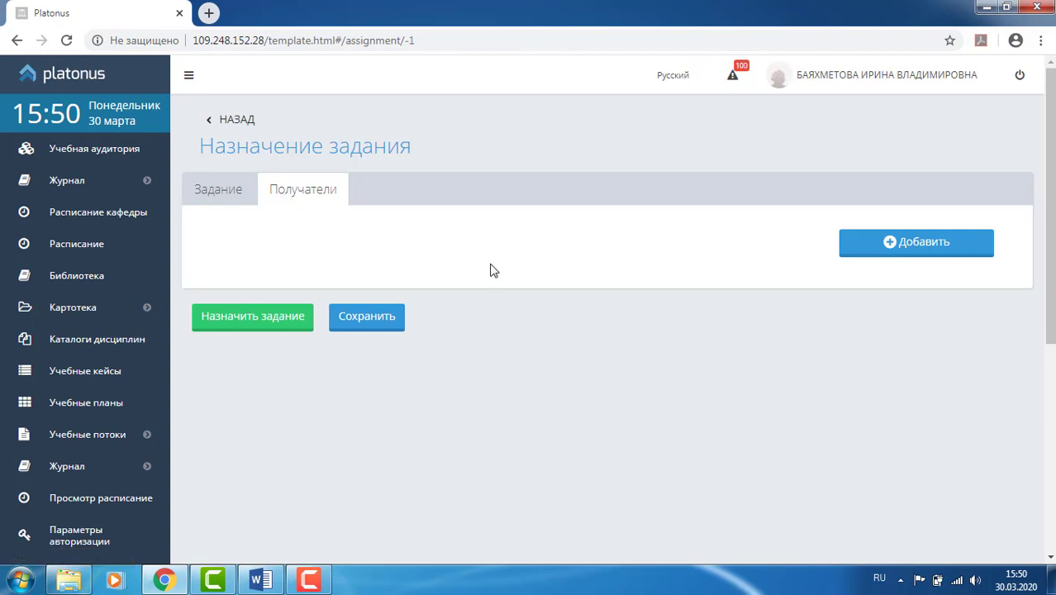
pyautogui.click(920, 253)
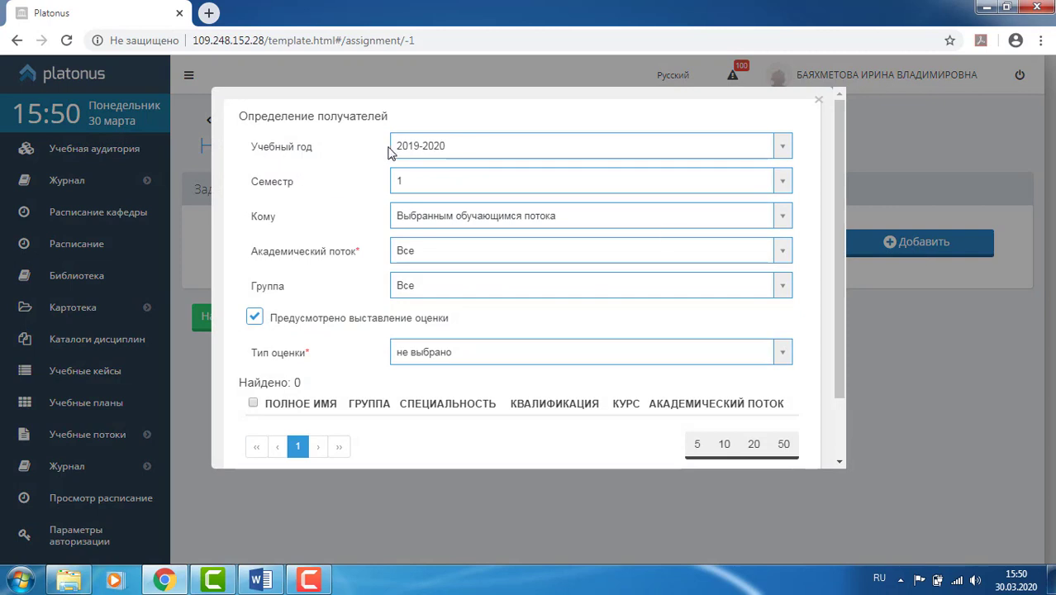
# - Filter recipients to semester 2, stream Ф 02-3-F and group ДПМ-21
pyautogui.click(410, 177)
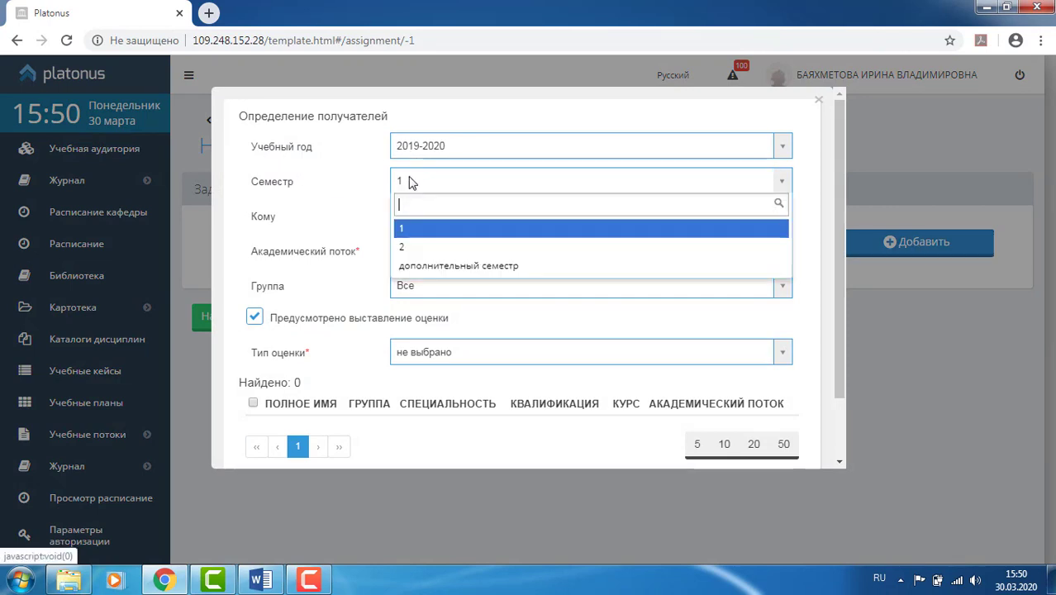
pyautogui.click(407, 244)
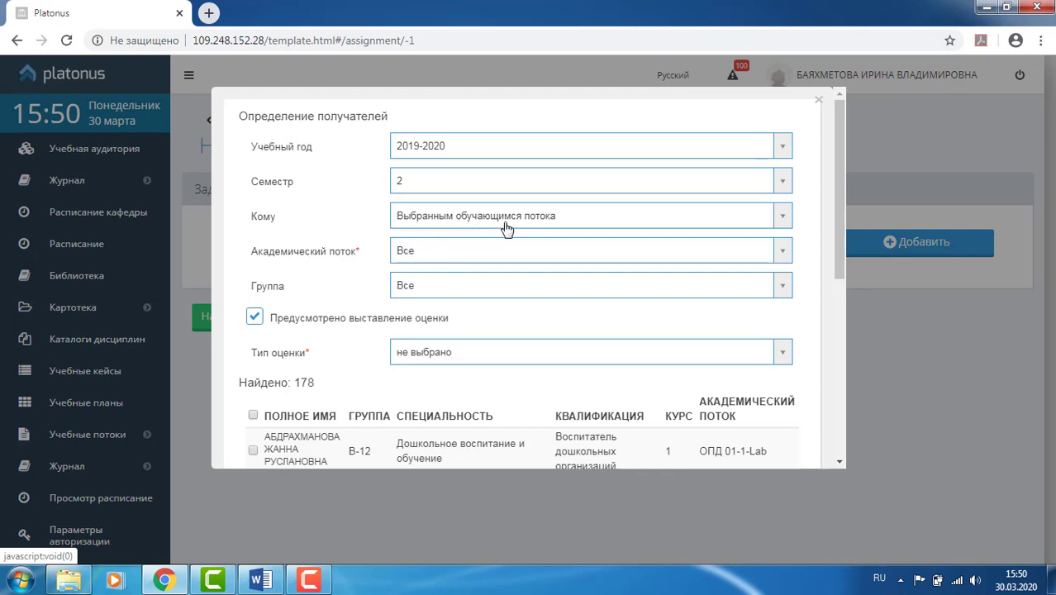
pyautogui.click(437, 251)
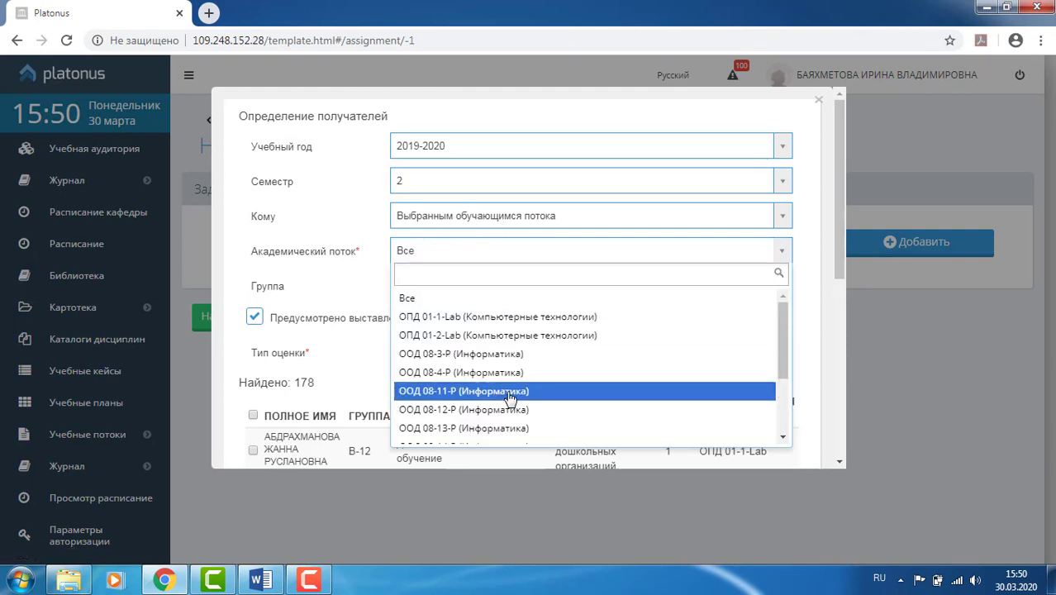
pyautogui.scroll(-3, 510, 400)
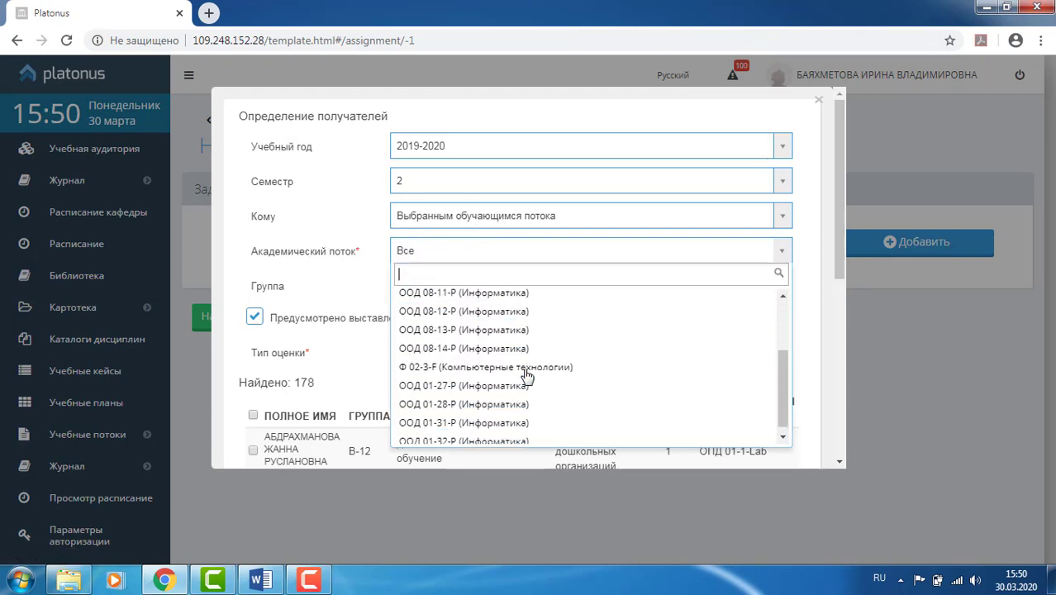
pyautogui.click(468, 362)
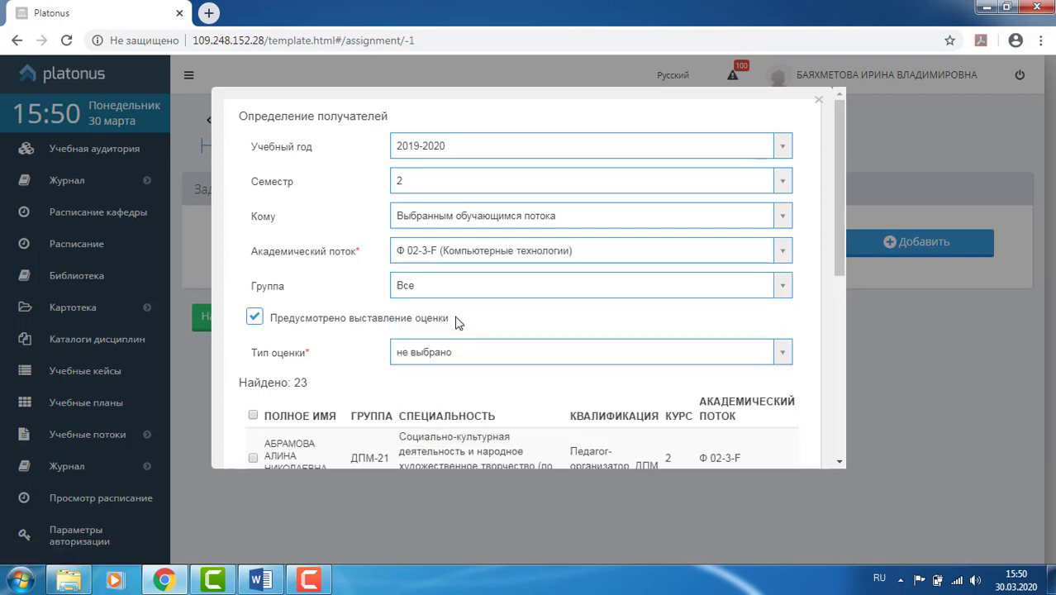
pyautogui.click(411, 287)
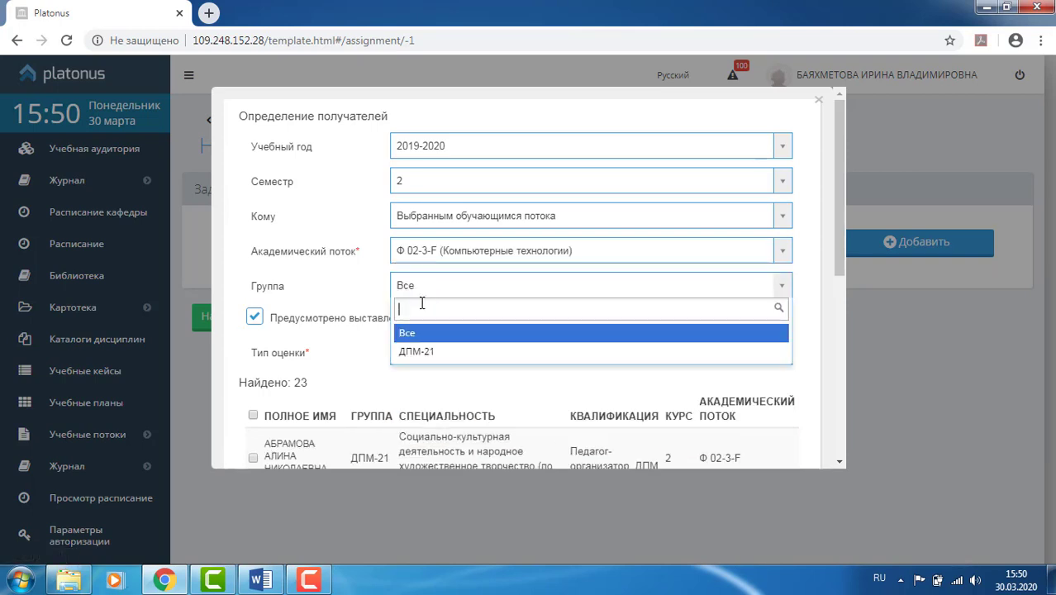
pyautogui.click(426, 355)
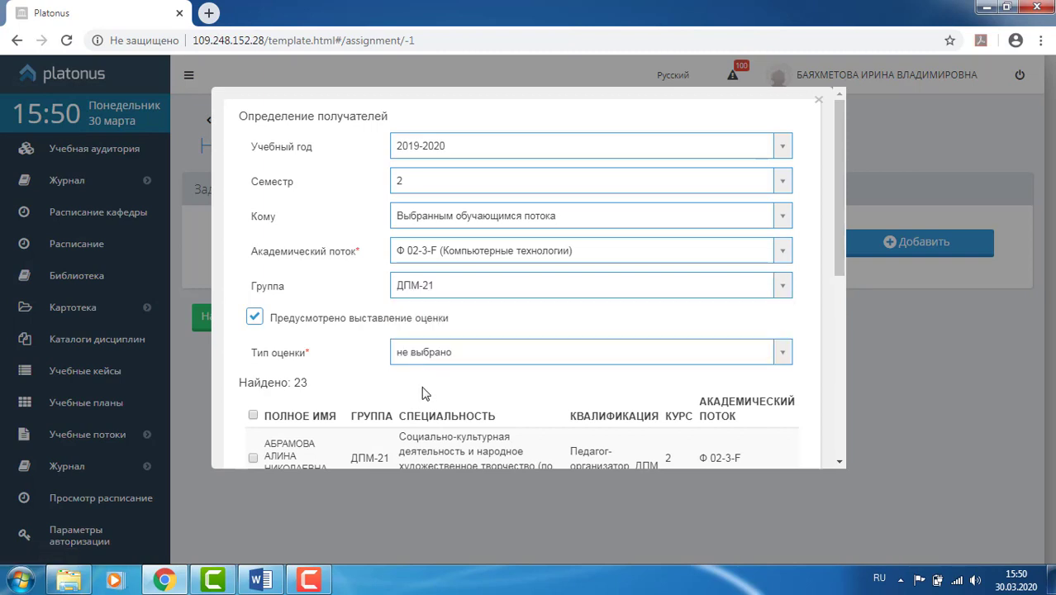
# - Set the grade type to Текущая оценка and show 50 students per page
pyautogui.click(430, 360)
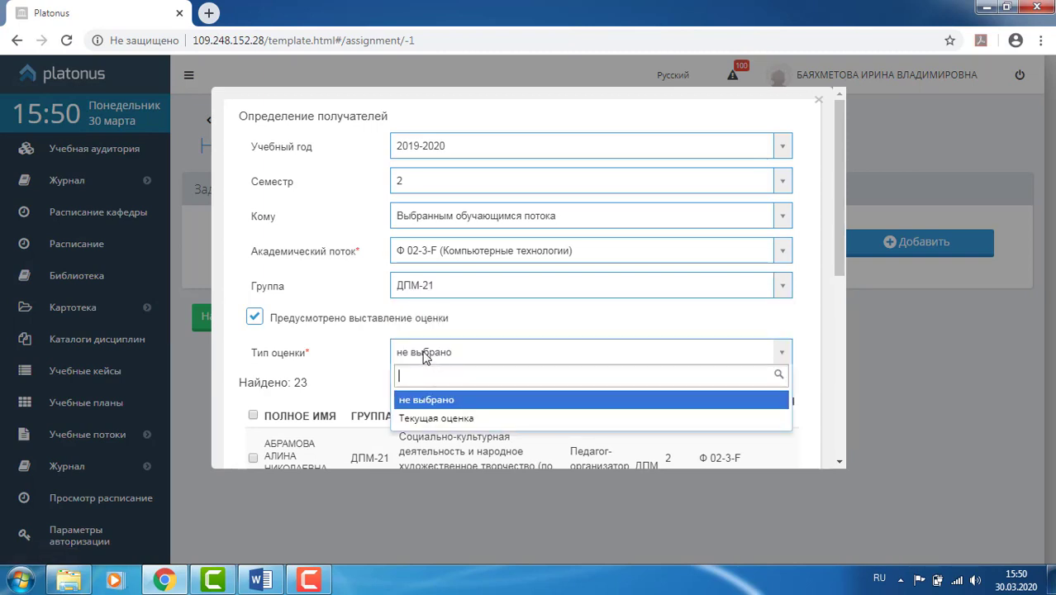
pyautogui.click(442, 419)
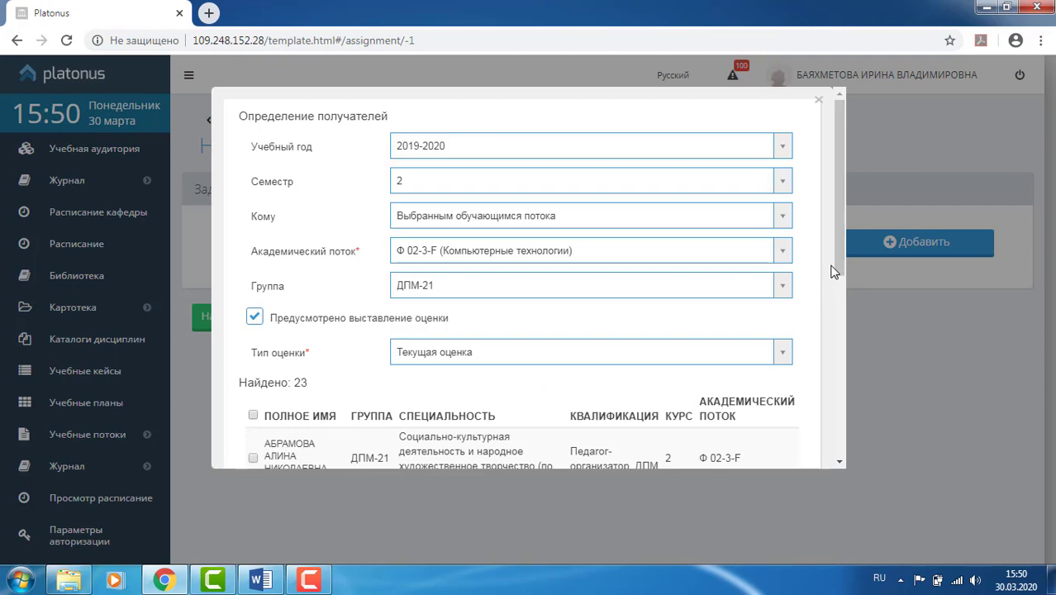
pyautogui.moveTo(840, 262); pyautogui.dragTo(848, 437)
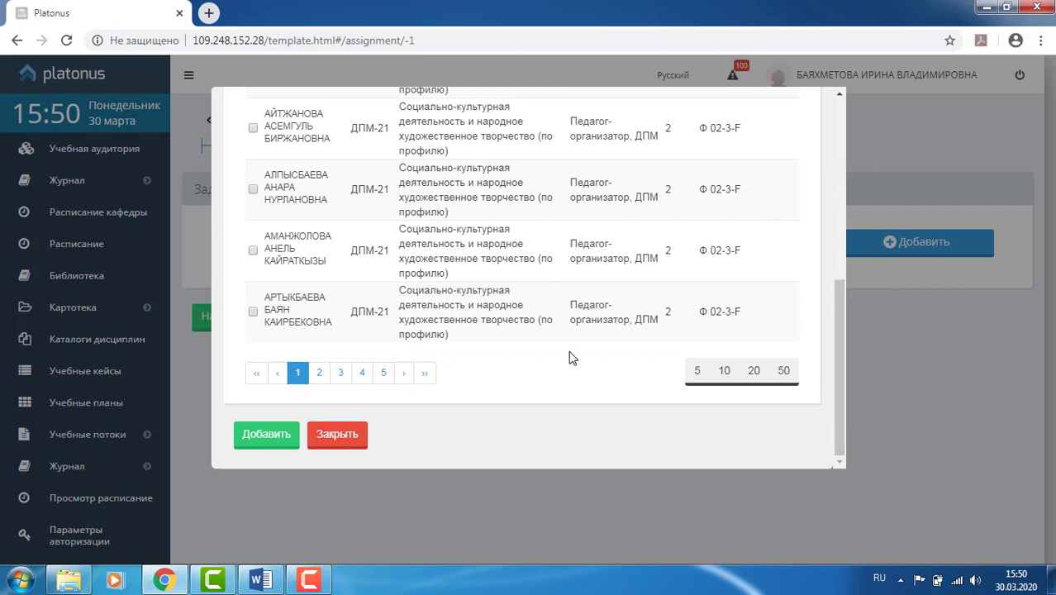
pyautogui.scroll(5, 571, 357)
pyautogui.scroll(-5, 561, 324)
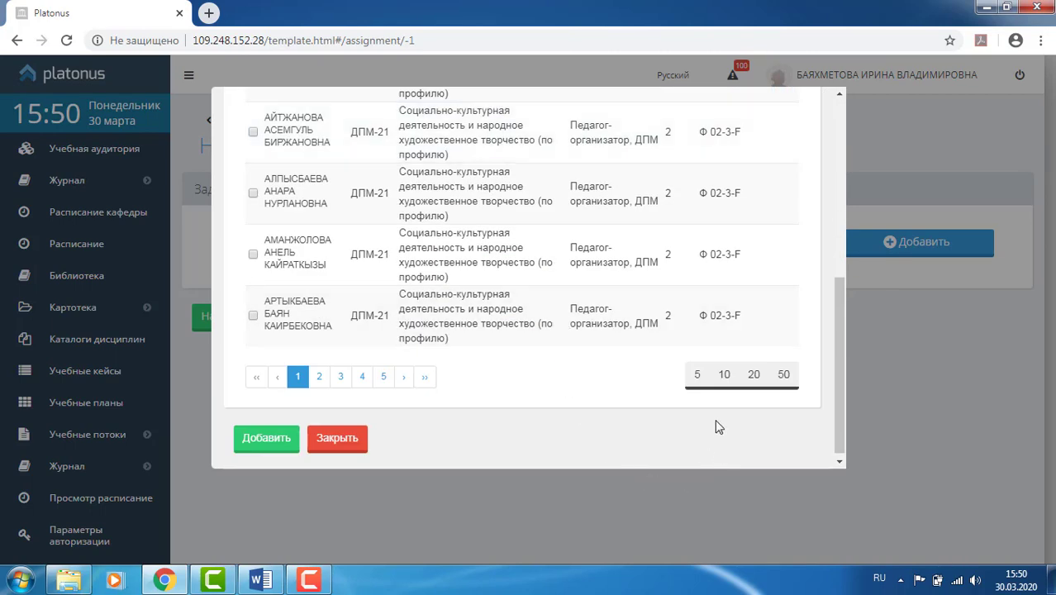
pyautogui.click(787, 375)
pyautogui.moveTo(843, 222); pyautogui.dragTo(851, 179)
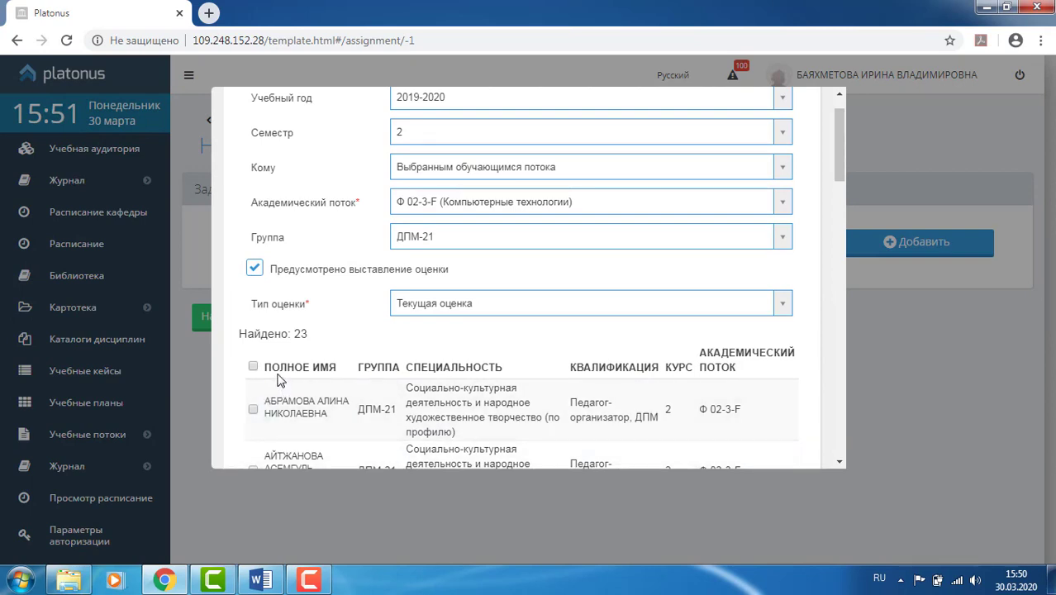
# - Select all 23 listed students, add them as recipients, and close the picker
pyautogui.click(253, 368)
pyautogui.moveTo(838, 188); pyautogui.dragTo(830, 466)
pyautogui.click(266, 436)
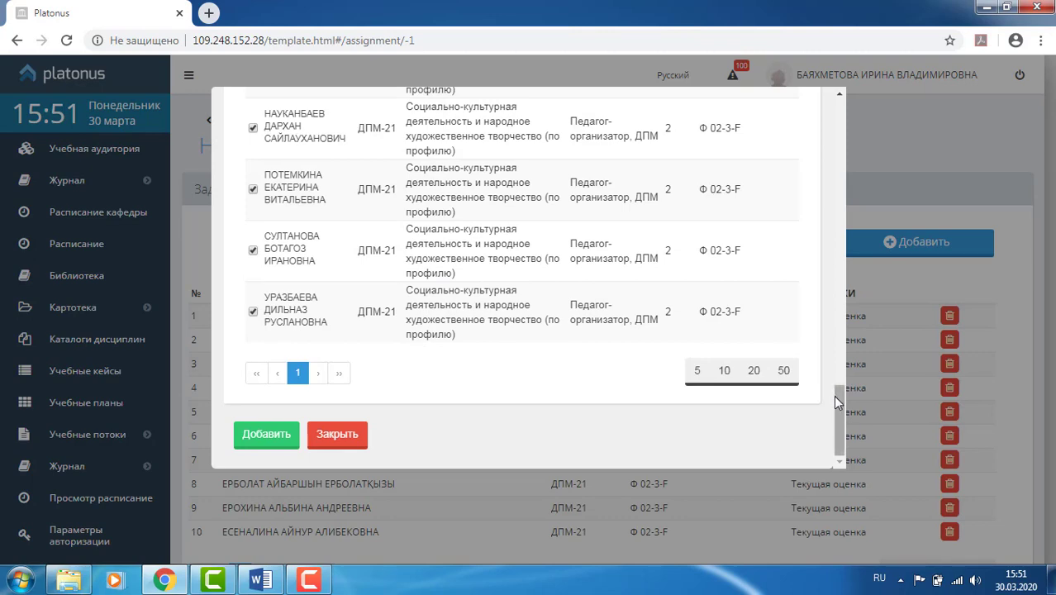
pyautogui.moveTo(835, 395); pyautogui.dragTo(858, 90)
pyautogui.click(859, 90)
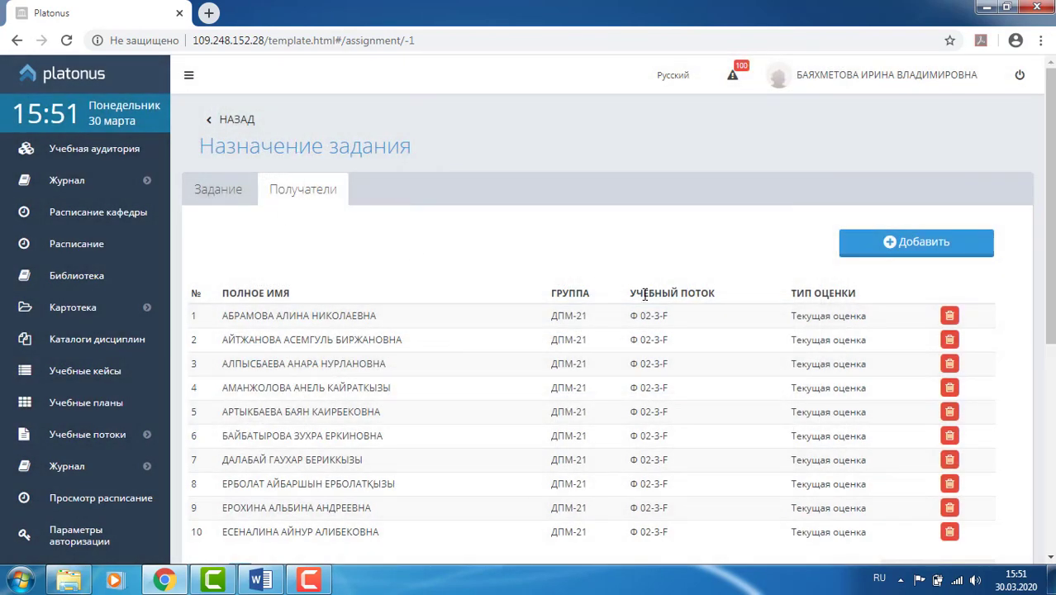
# - Show 50 recipients per page and save the assignment's recipient list
pyautogui.scroll(-4, 497, 298)
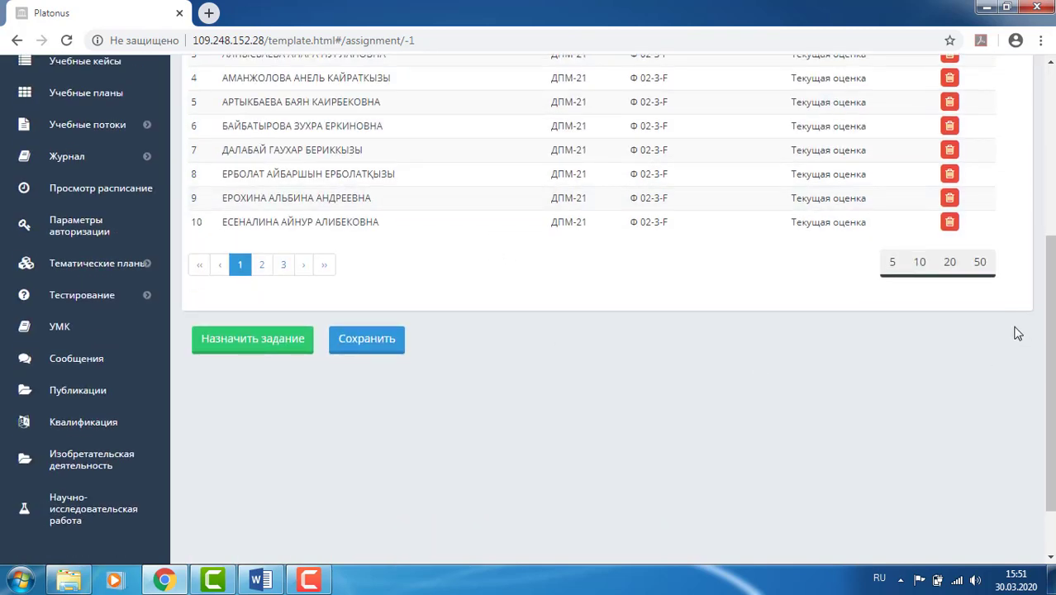
pyautogui.click(981, 263)
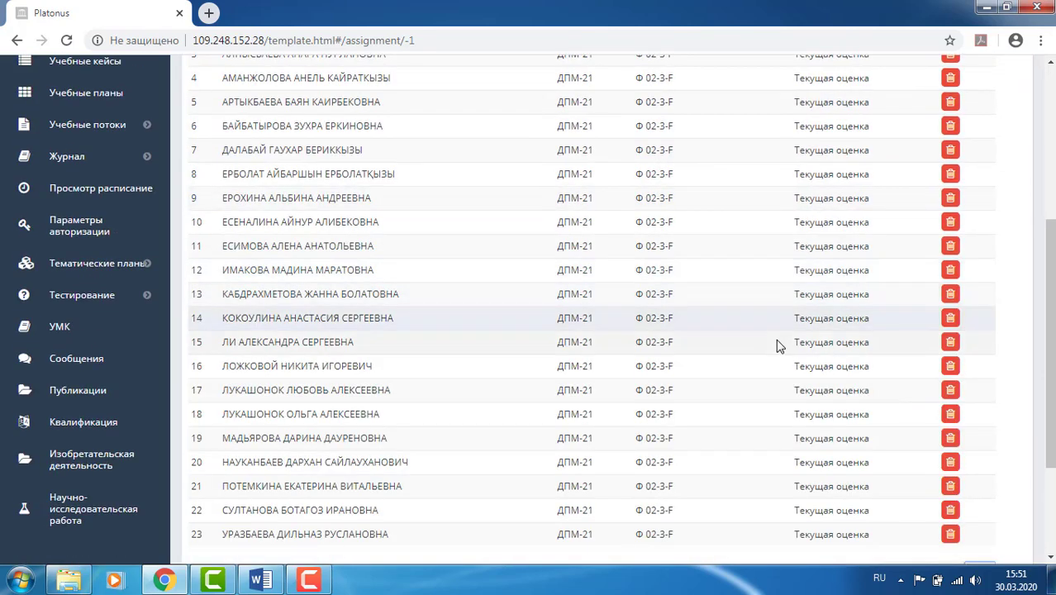
pyautogui.scroll(4, 777, 345)
pyautogui.scroll(-4, 488, 399)
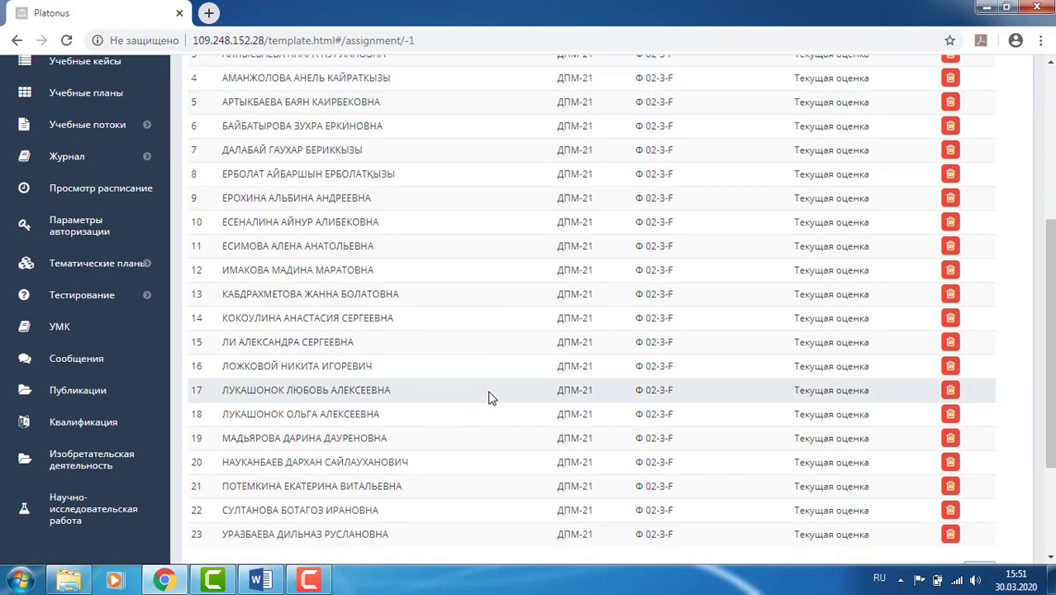
pyautogui.scroll(-3, 488, 398)
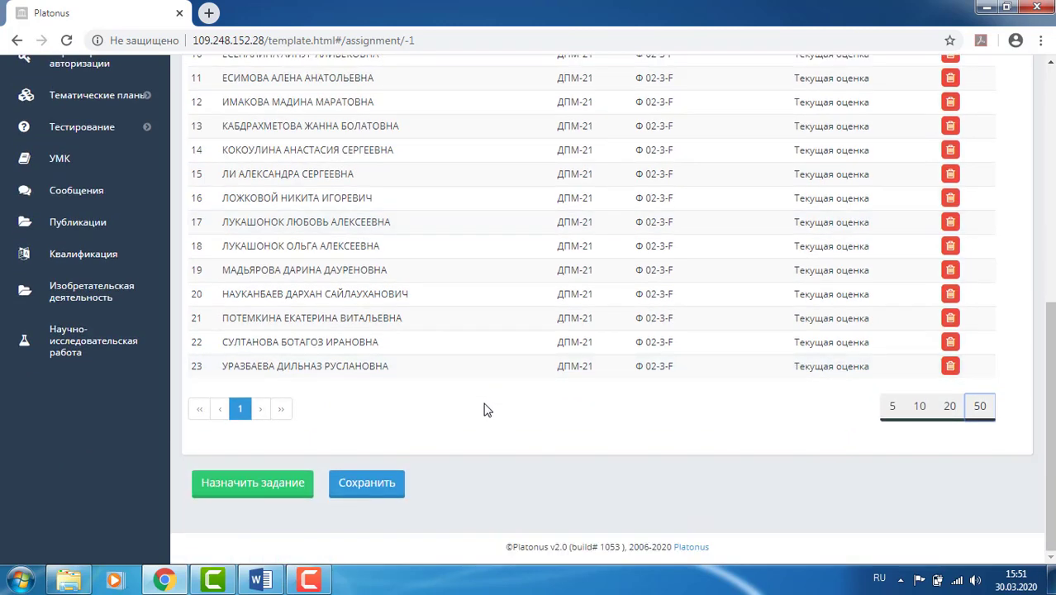
pyautogui.click(376, 490)
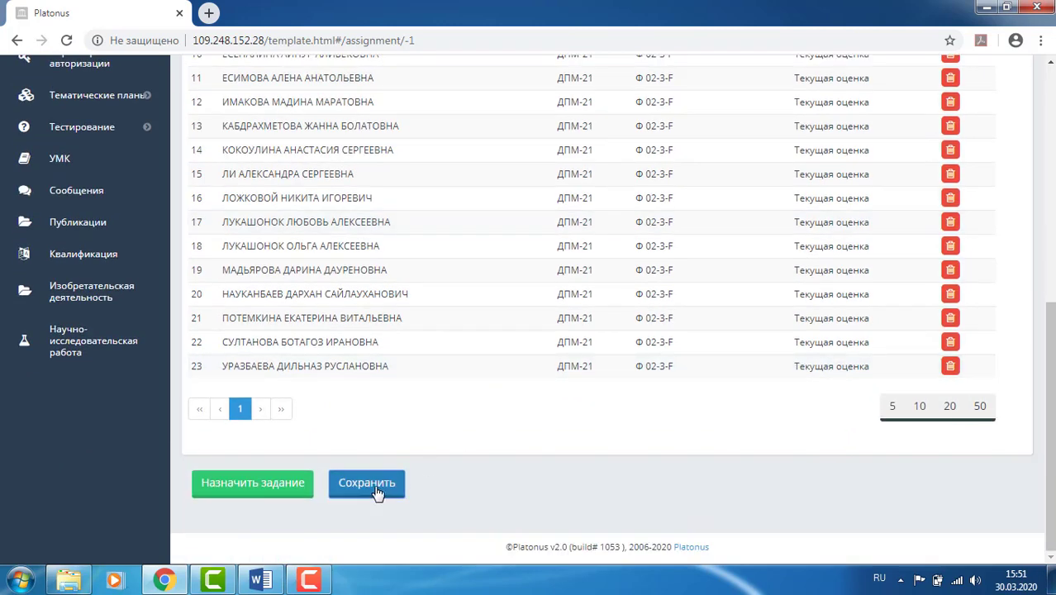
pyautogui.scroll(6, 476, 469)
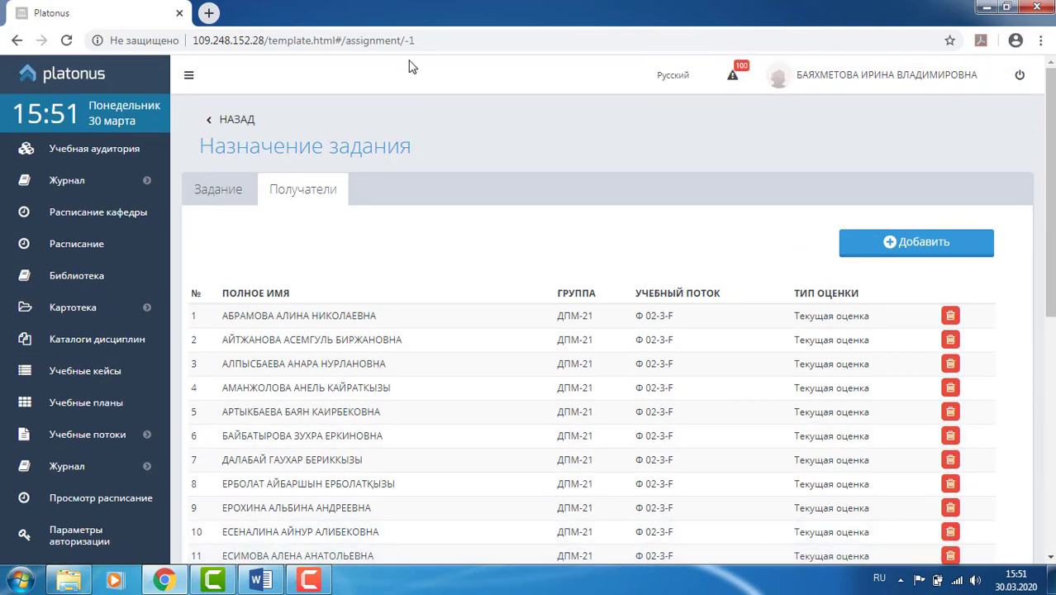
# - Paste the topic «Перспектива, тени и экструзия. Клоны, символы, пошаговые переходы и ореолы» into Тема задания
pyautogui.click(215, 196)
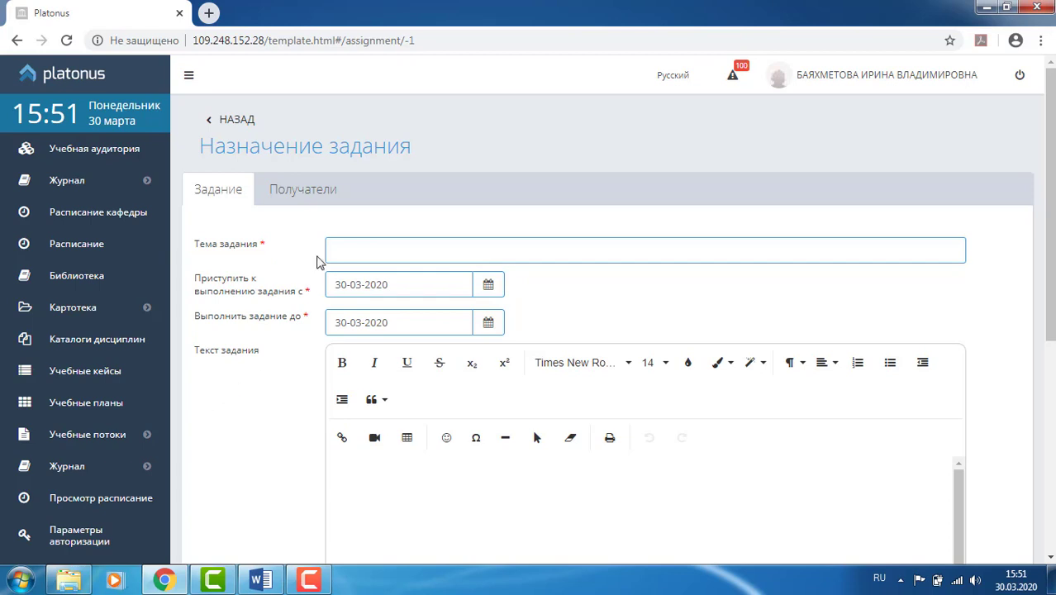
pyautogui.click(343, 253)
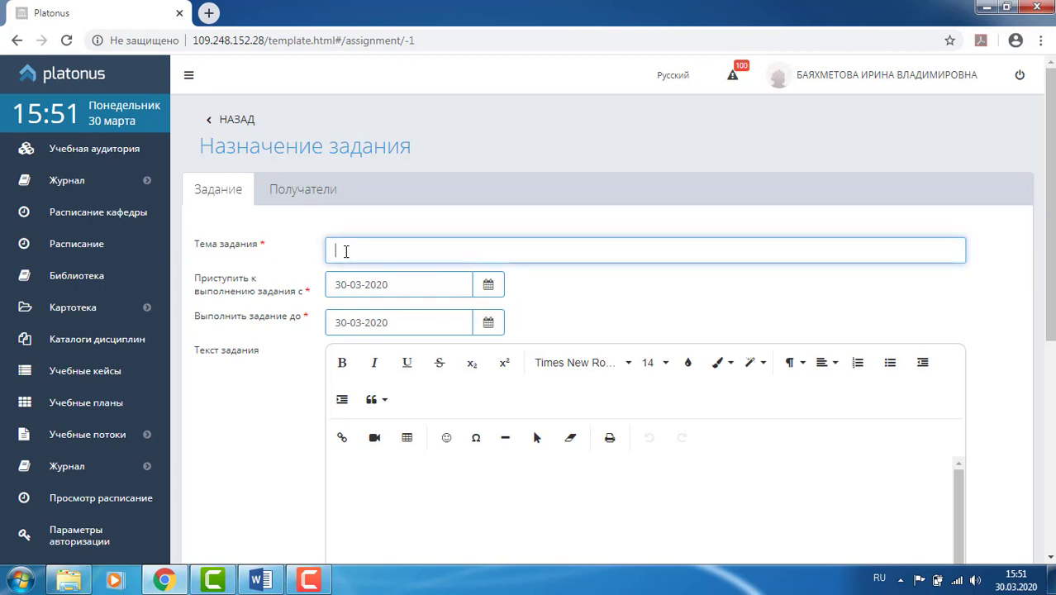
pyautogui.write('Перспектива, тени и экструзия. Клоны, символы, пошаговые переходы и ореолы')
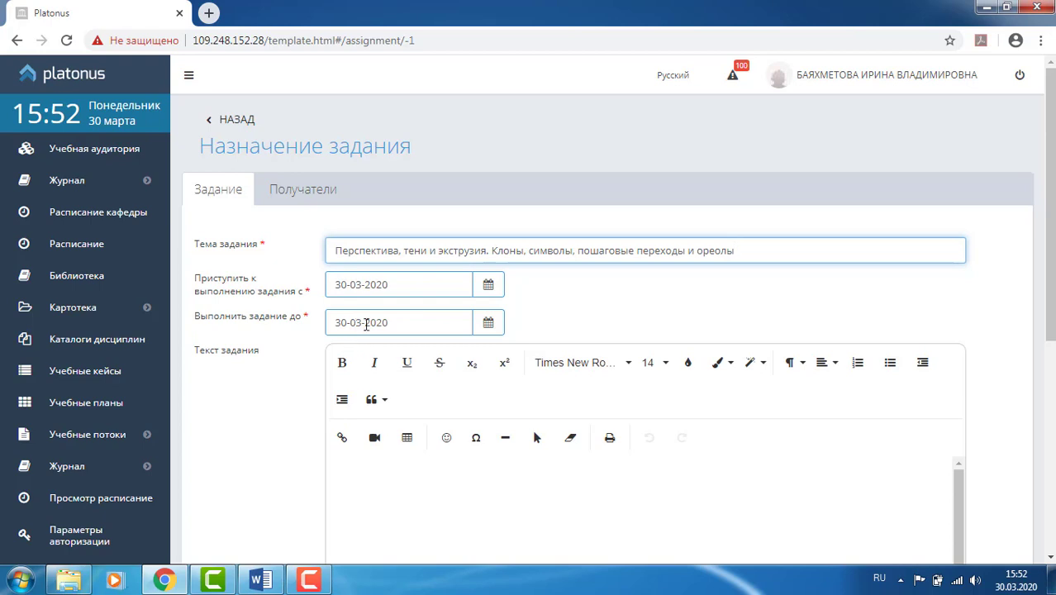
# - Change the due date to 01-04-2020 and save the assignment
pyautogui.moveTo(366, 324); pyautogui.dragTo(357, 324)
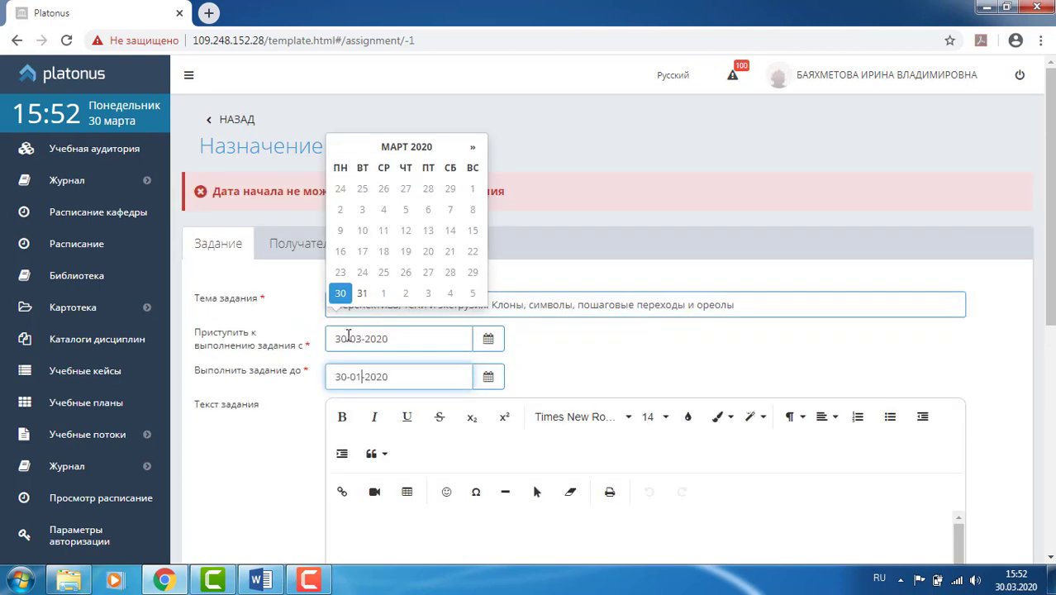
pyautogui.doubleClick(339, 376)
pyautogui.write('01-04')
pyautogui.click(266, 444)
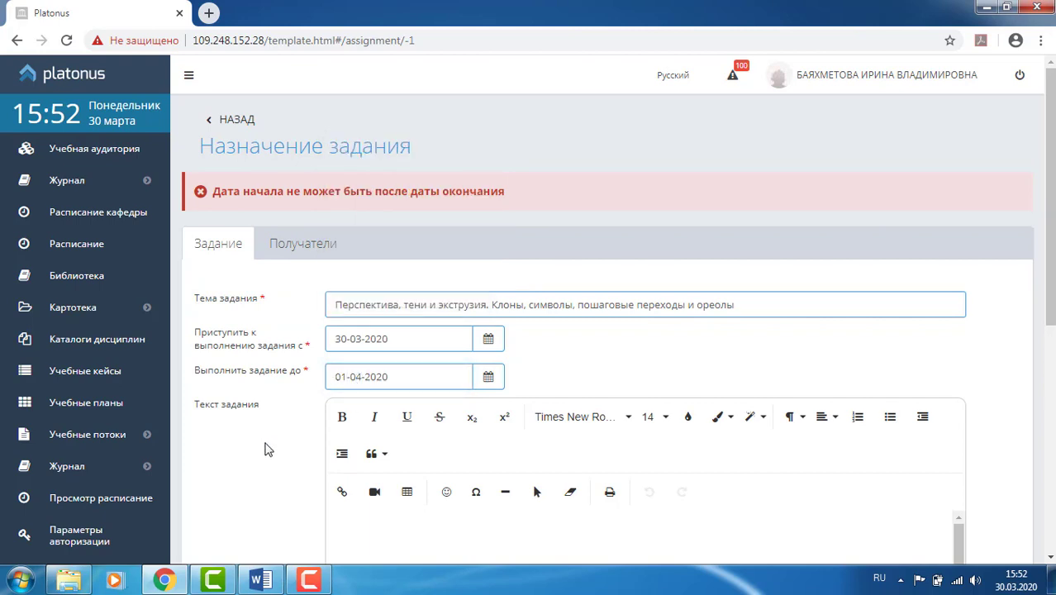
pyautogui.scroll(-2, 280, 430)
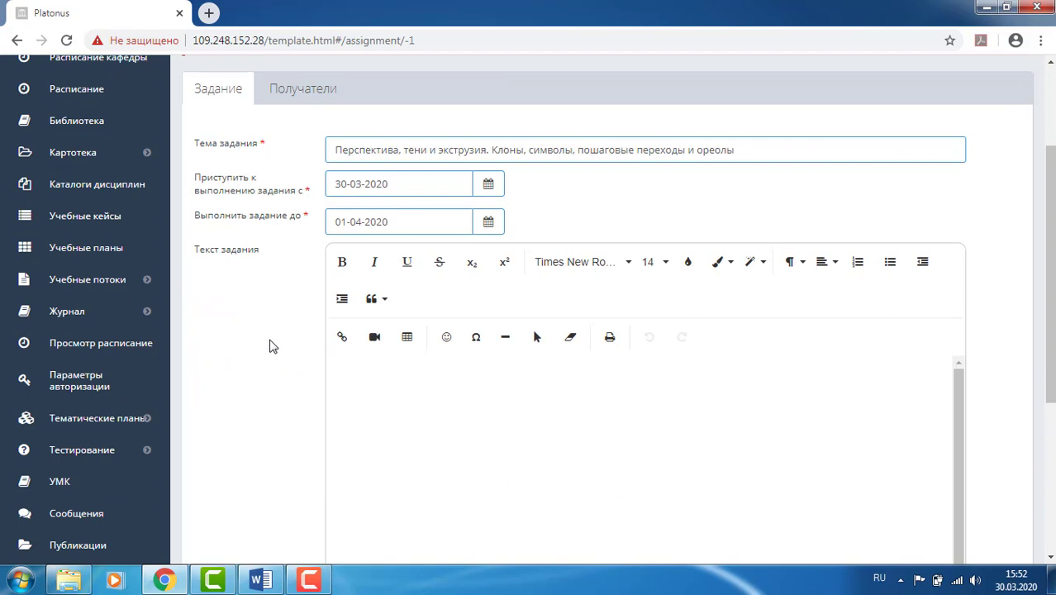
pyautogui.scroll(2, 273, 344)
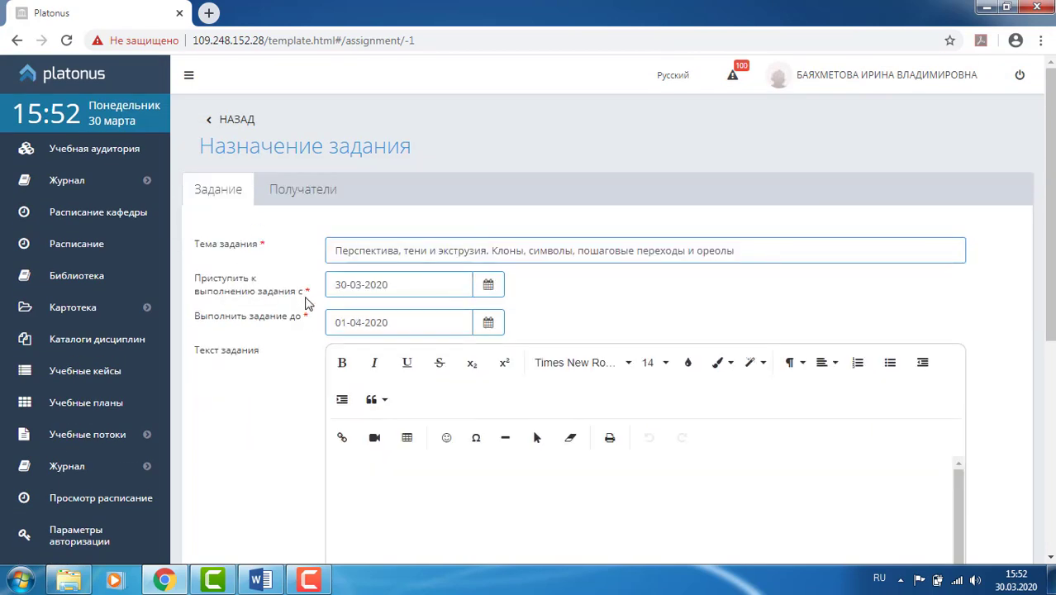
pyautogui.scroll(-4, 311, 367)
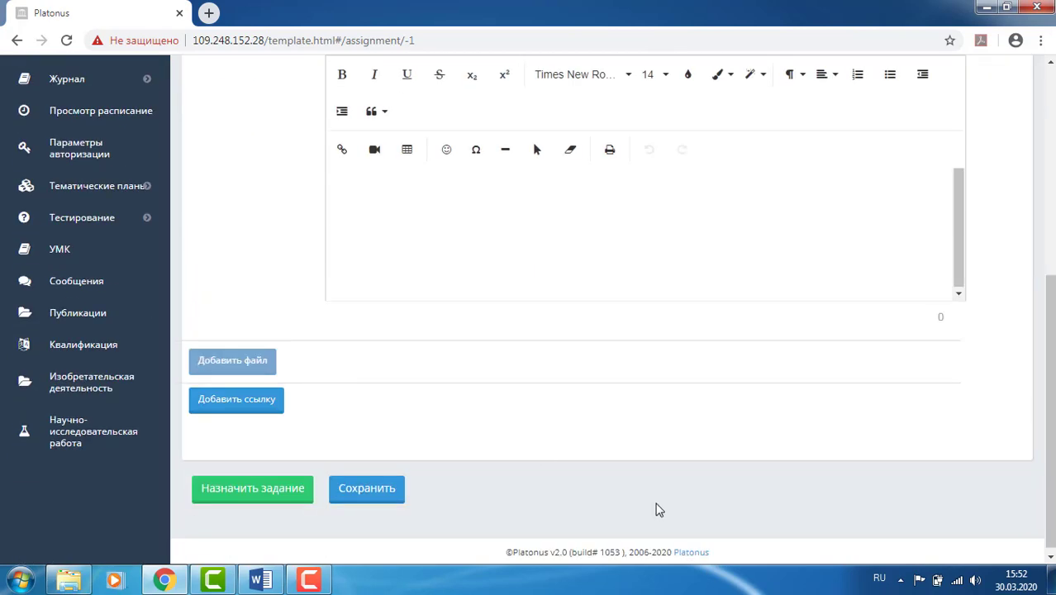
pyautogui.click(372, 494)
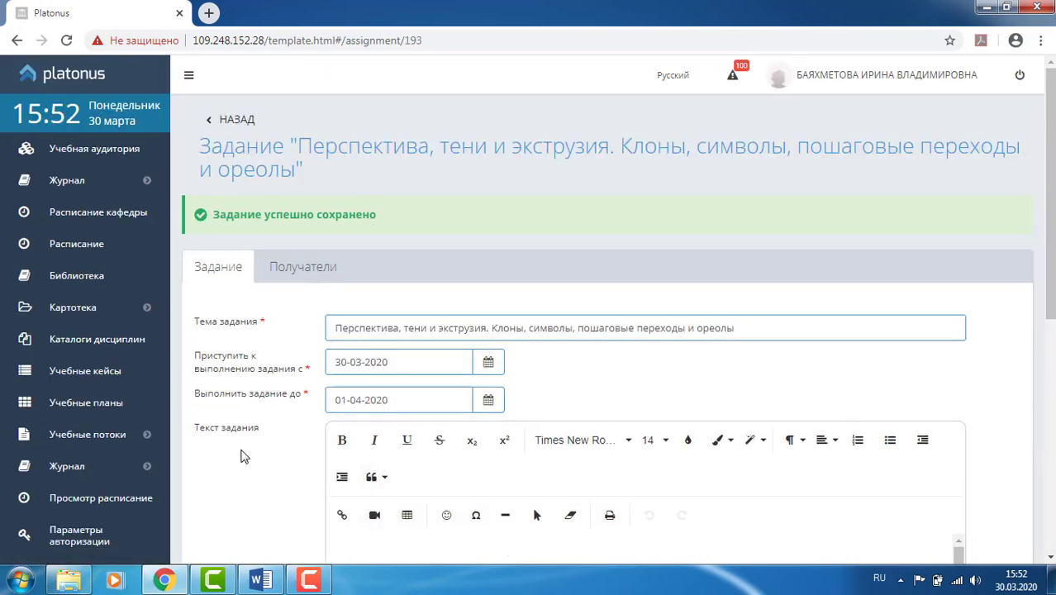
# - Enter the headings «Ход работы» and «Критерии оценивания» in the Текст задания editor
pyautogui.scroll(-2, 244, 452)
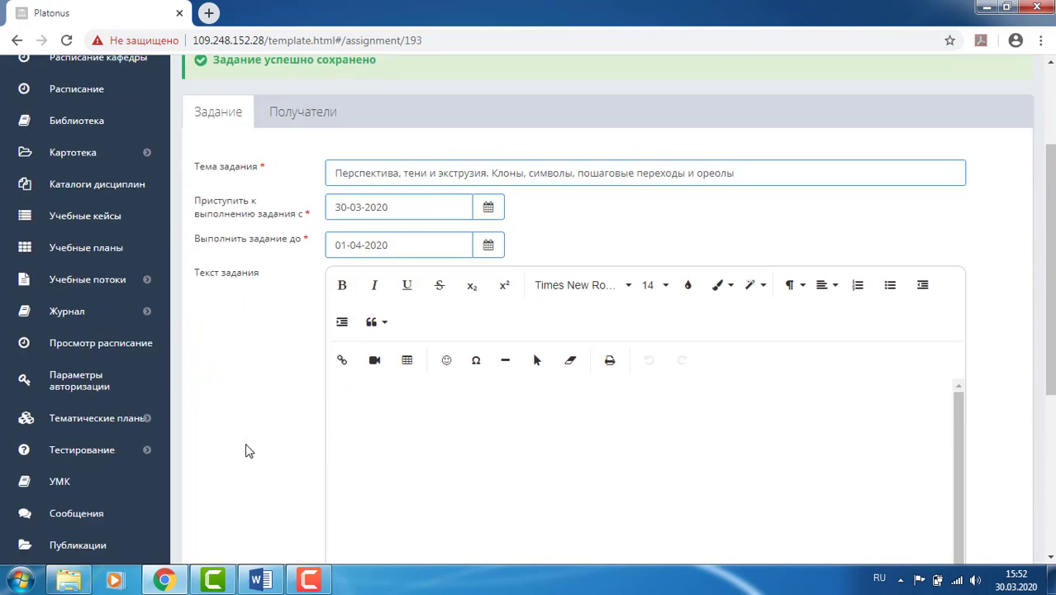
pyautogui.scroll(-1, 252, 434)
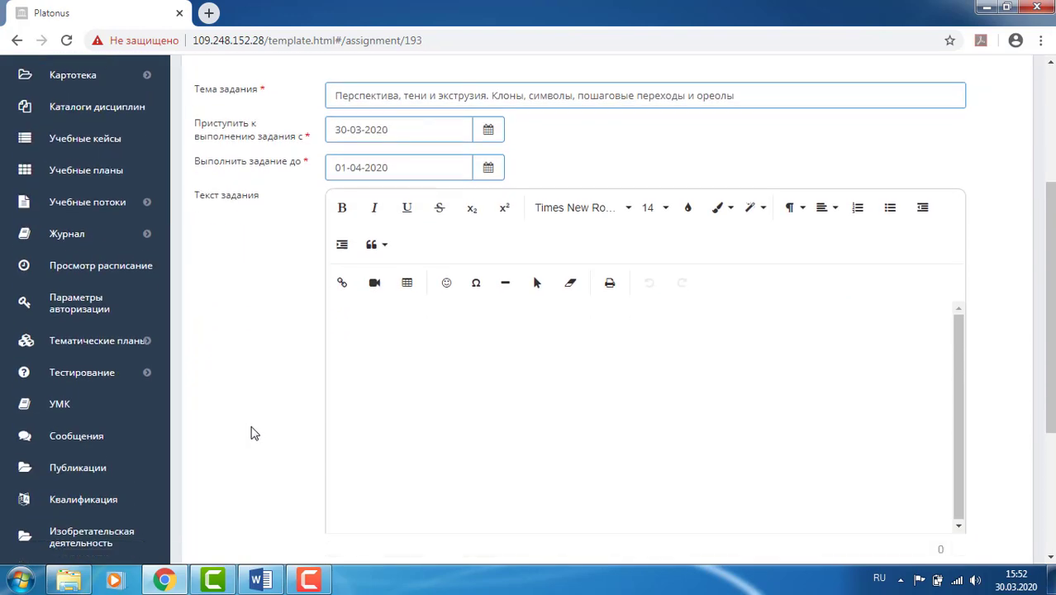
pyautogui.scroll(-1, 383, 326)
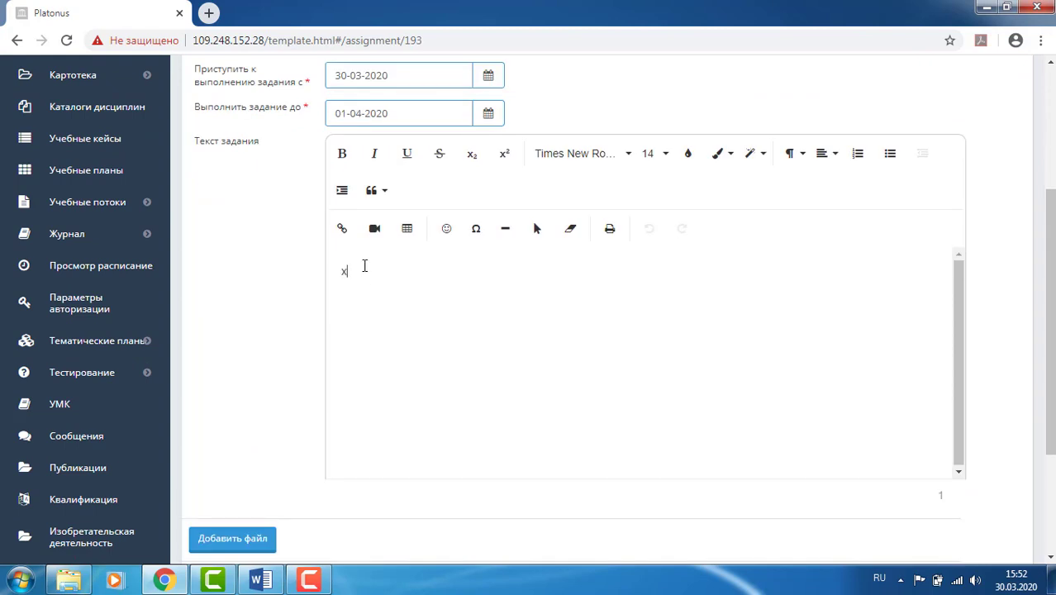
pyautogui.write('ОД')
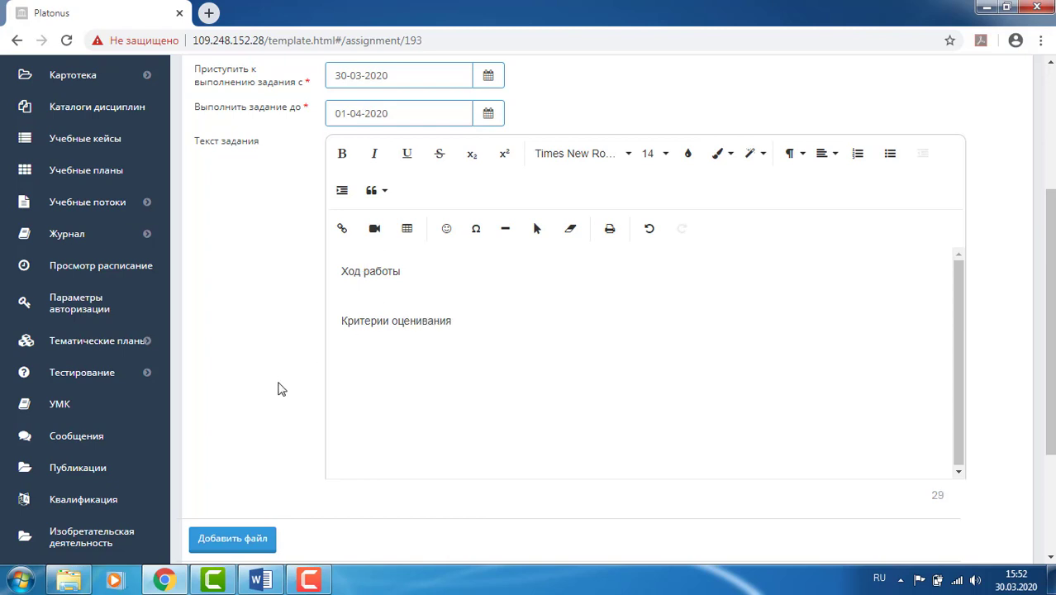
pyautogui.scroll(-2, 277, 387)
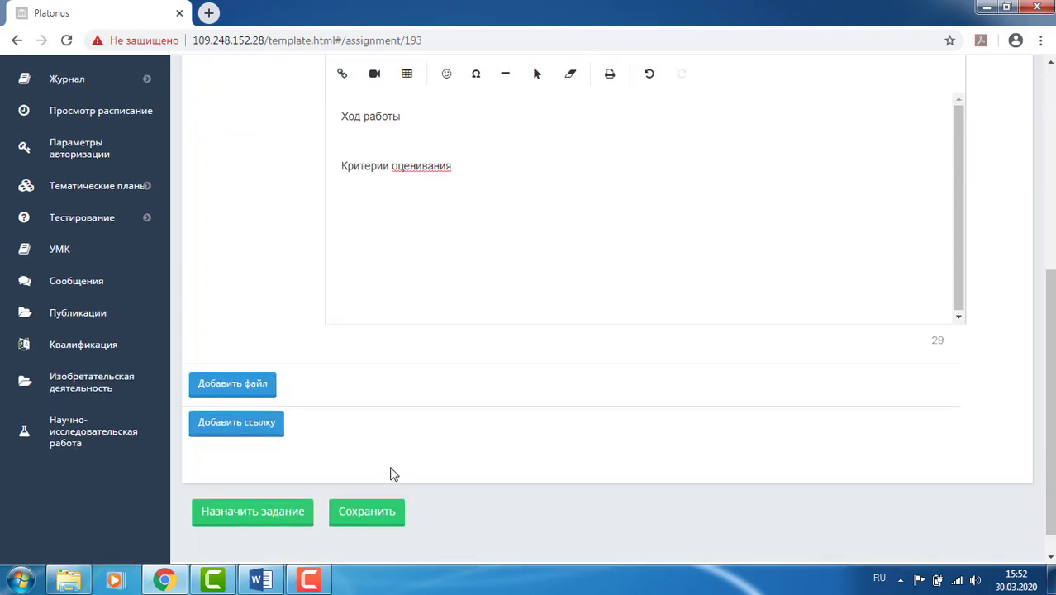
pyautogui.click(253, 433)
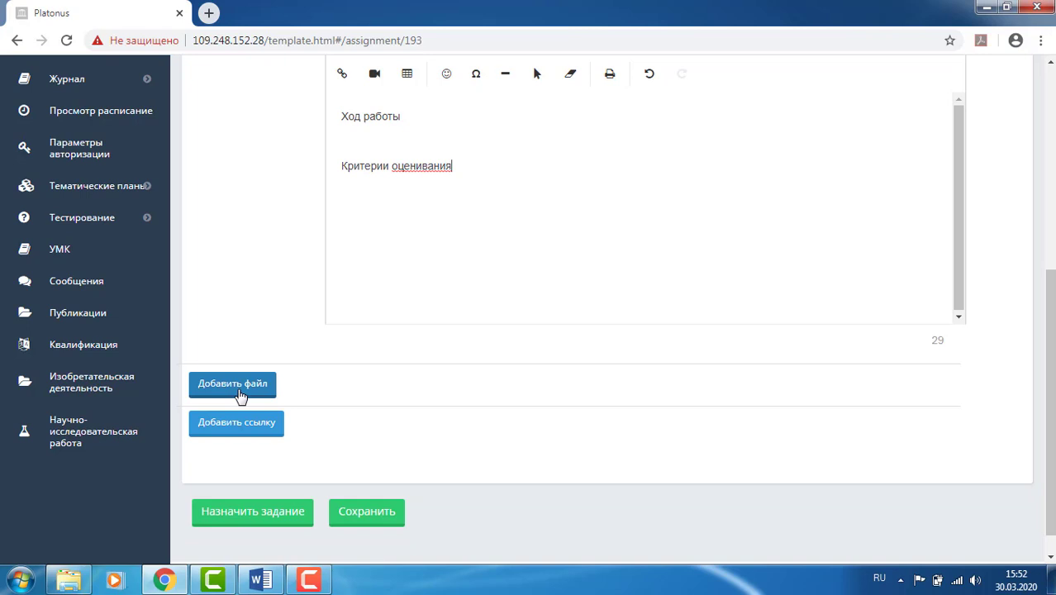
# - Attach Тема 9 и 10.doc from the ДПМ-21 folder on drive F:
pyautogui.click(237, 389)
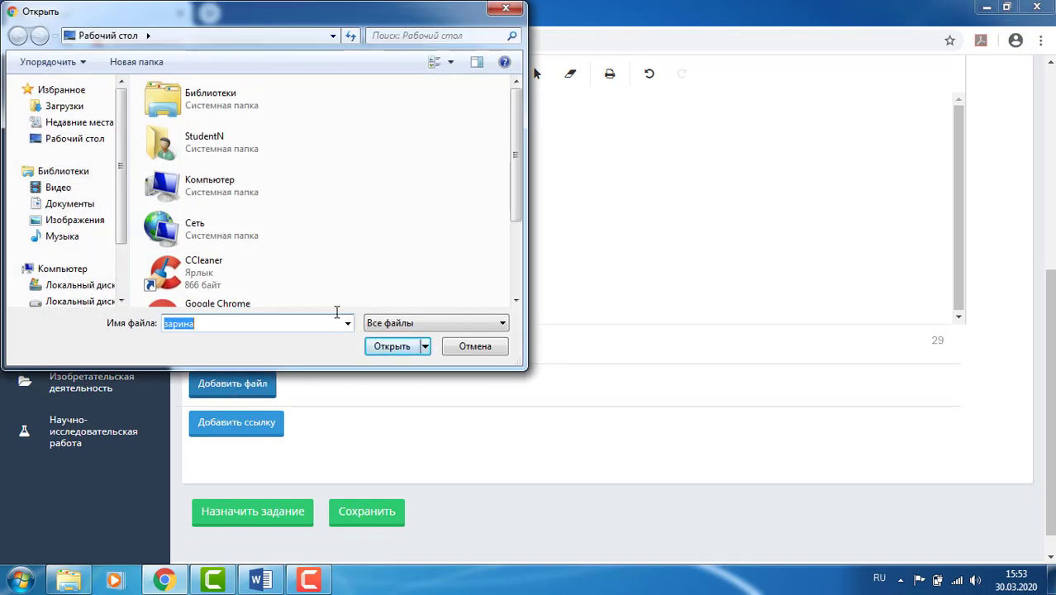
pyautogui.moveTo(120, 127); pyautogui.dragTo(122, 176)
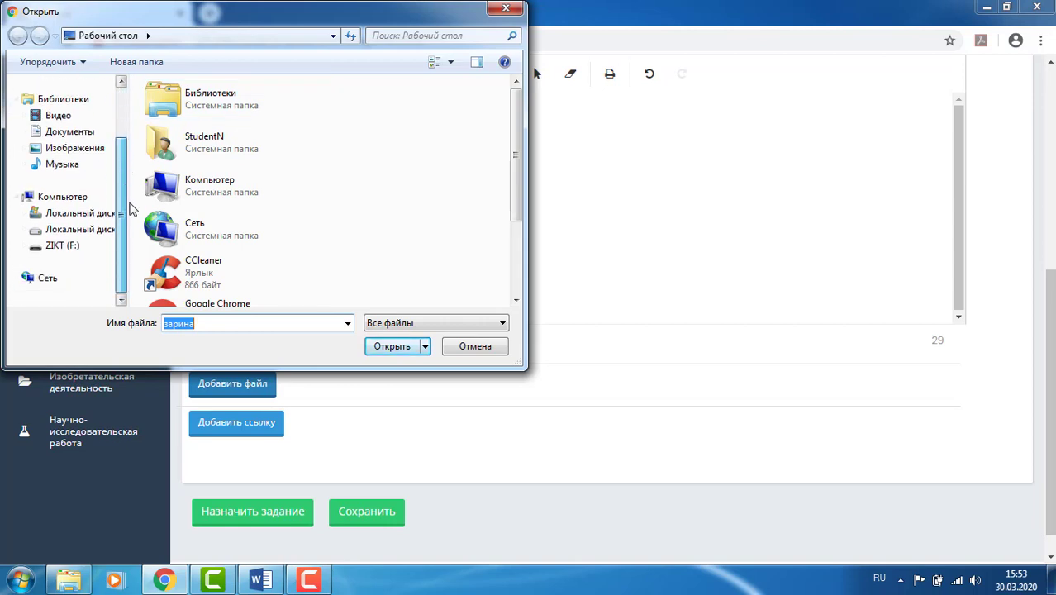
pyautogui.click(57, 246)
pyautogui.doubleClick(177, 221)
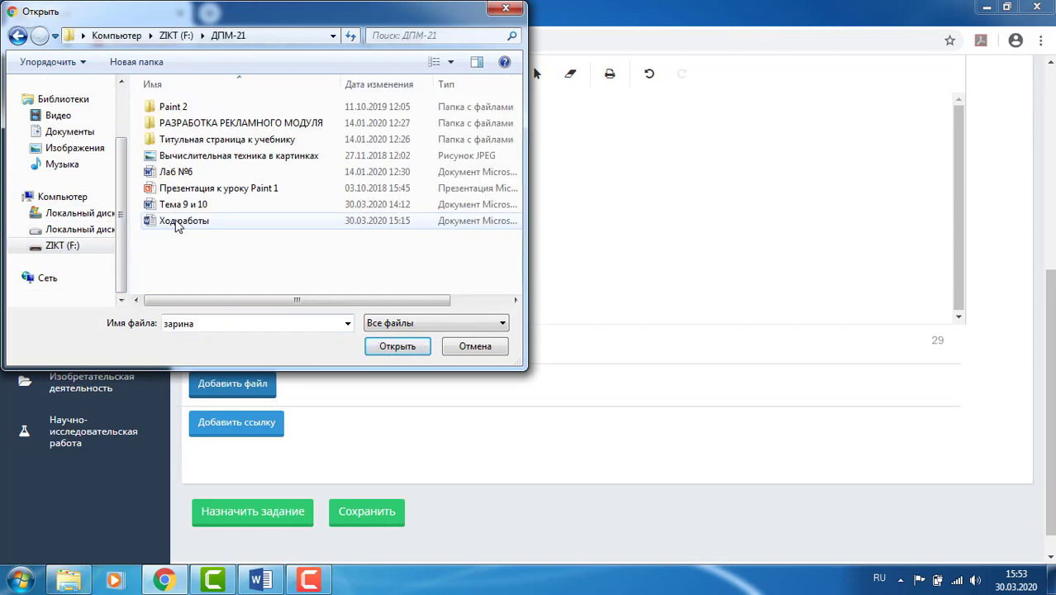
pyautogui.click(189, 206)
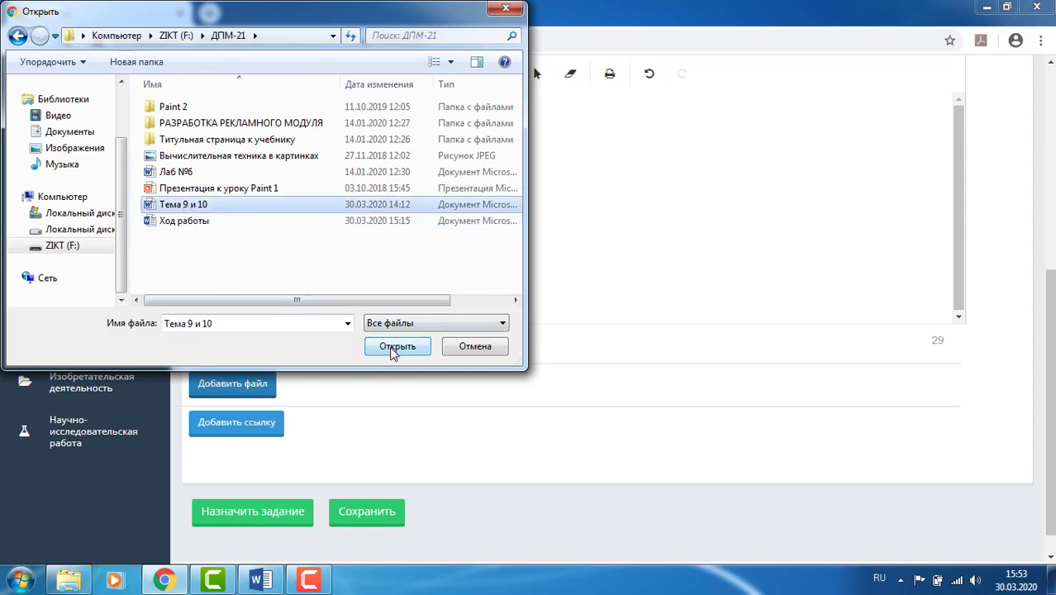
pyautogui.click(394, 350)
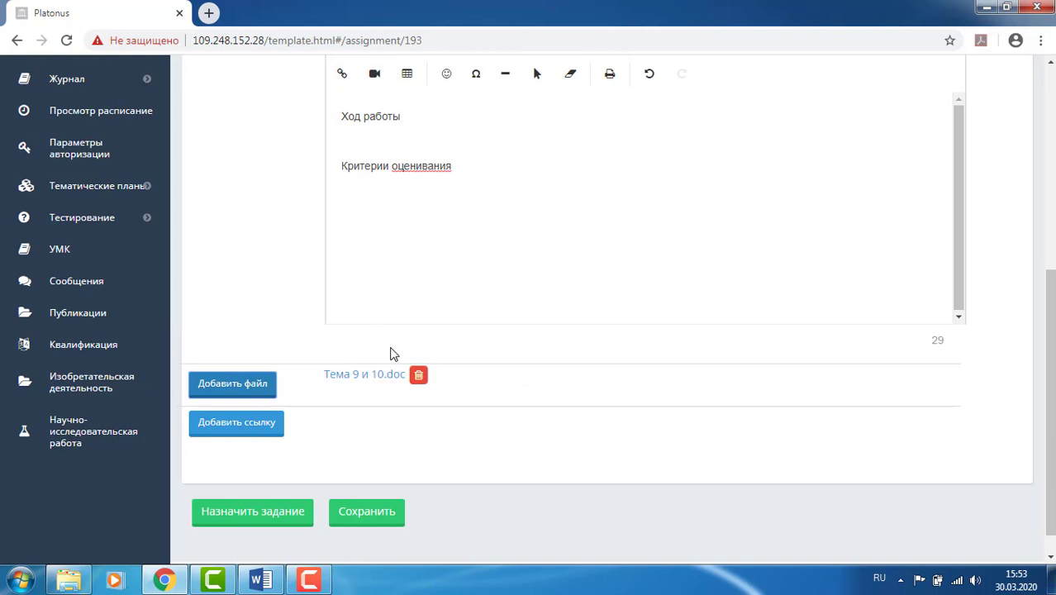
# - Attach Презентация к уроку Paint 1.ppt, then delete that attachment again
pyautogui.click(236, 396)
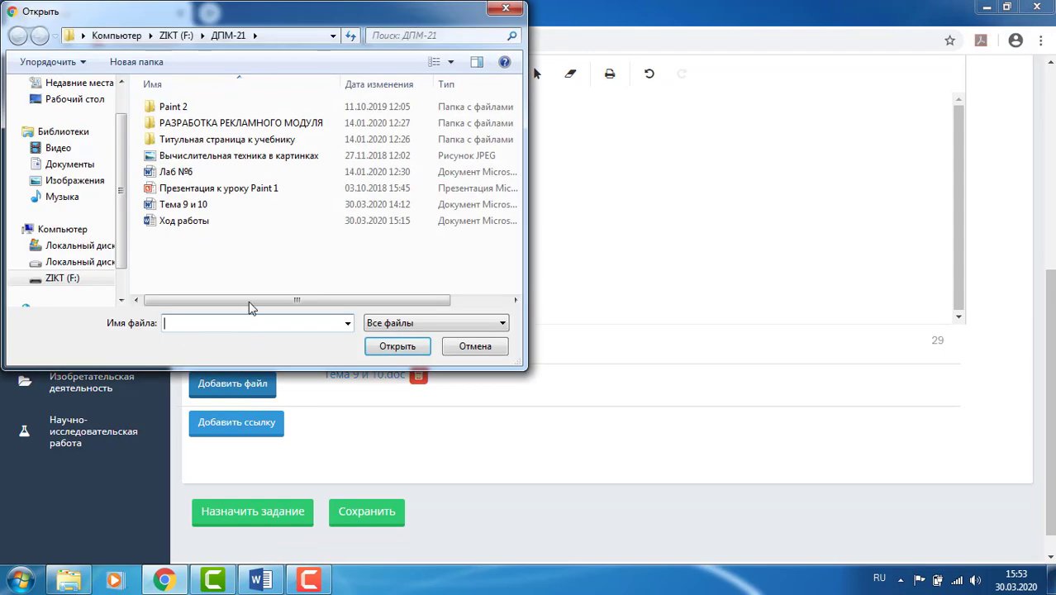
pyautogui.click(208, 190)
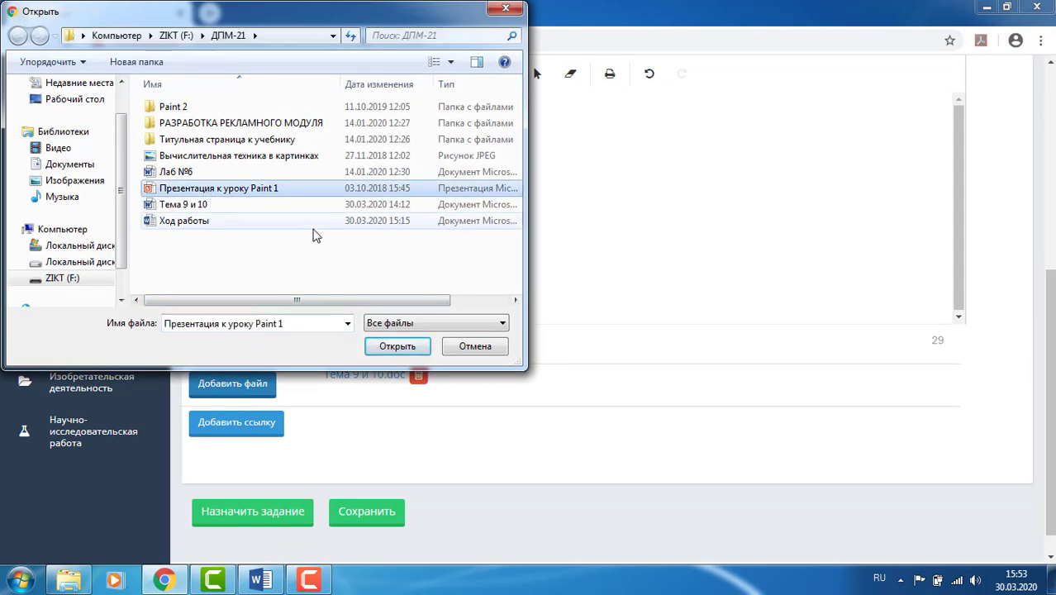
pyautogui.click(376, 346)
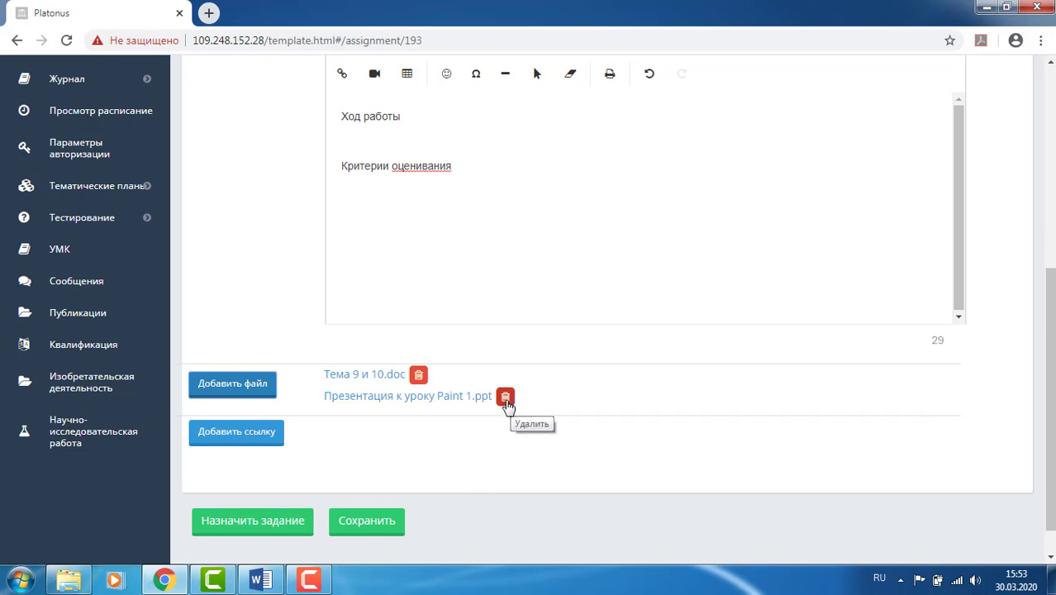
pyautogui.click(506, 398)
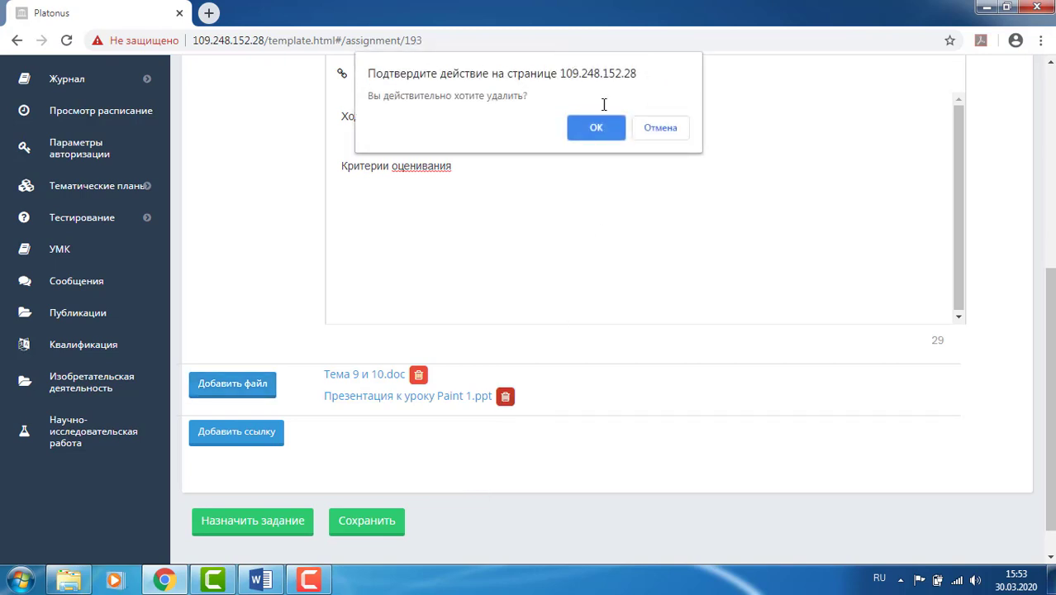
pyautogui.click(597, 131)
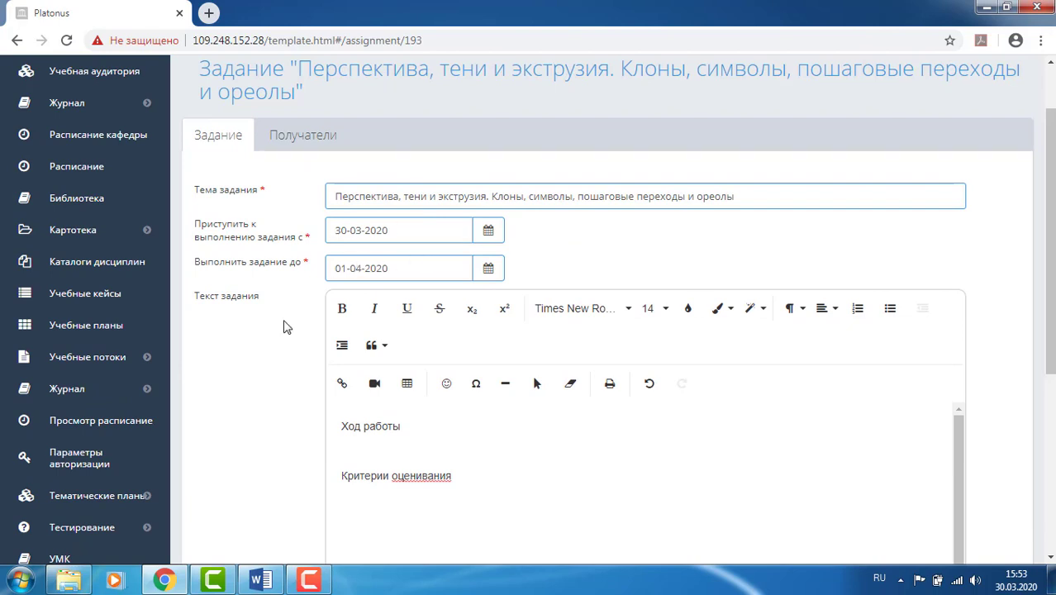
# - Save the assignment and issue it to its recipients, then return to the assignments list
pyautogui.scroll(-2, 240, 354)
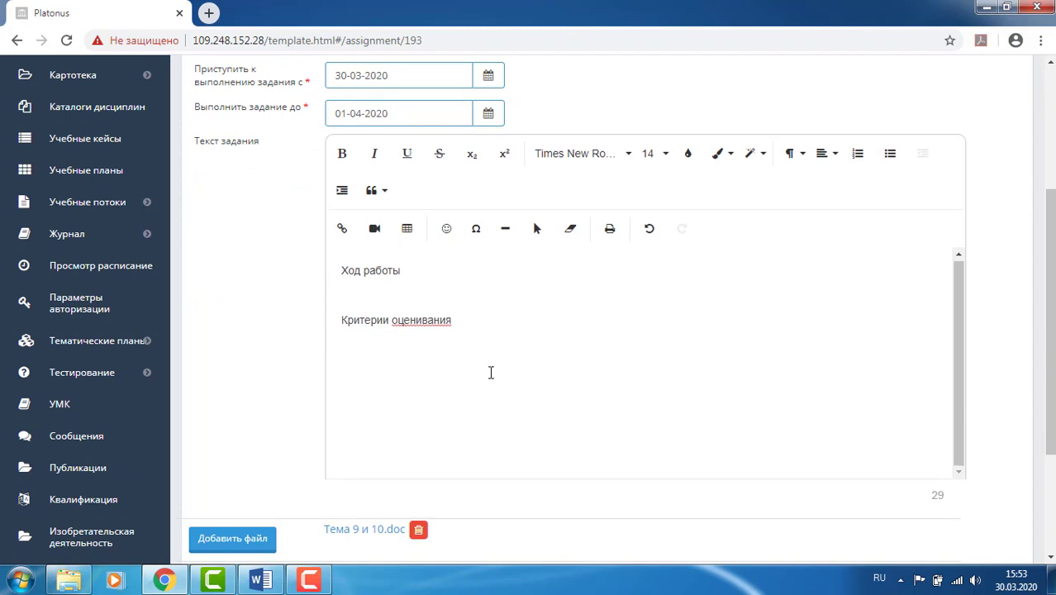
pyautogui.scroll(-2, 463, 389)
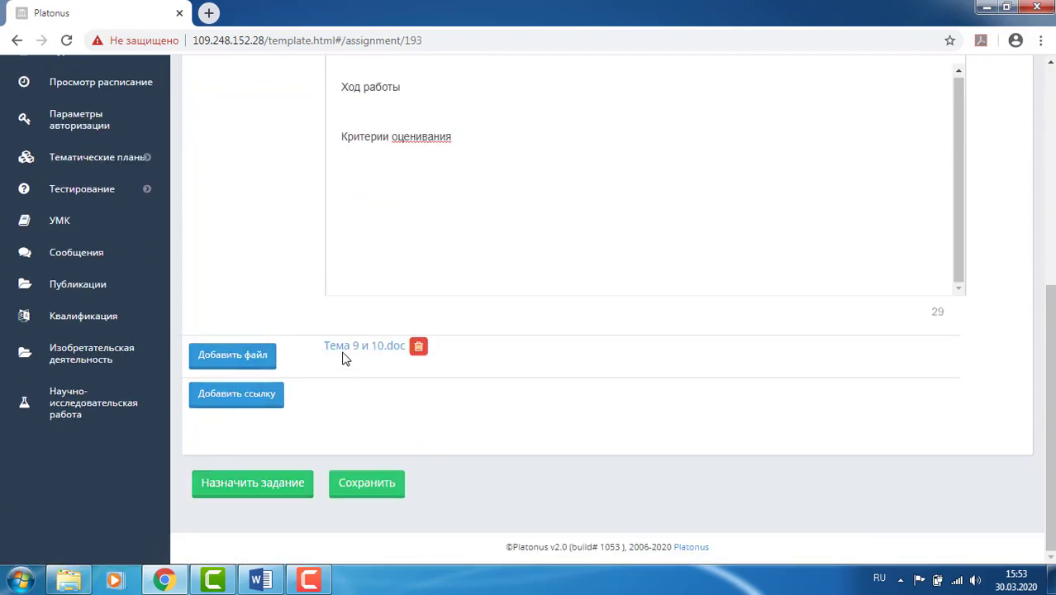
pyautogui.click(369, 482)
pyautogui.scroll(-6, 307, 451)
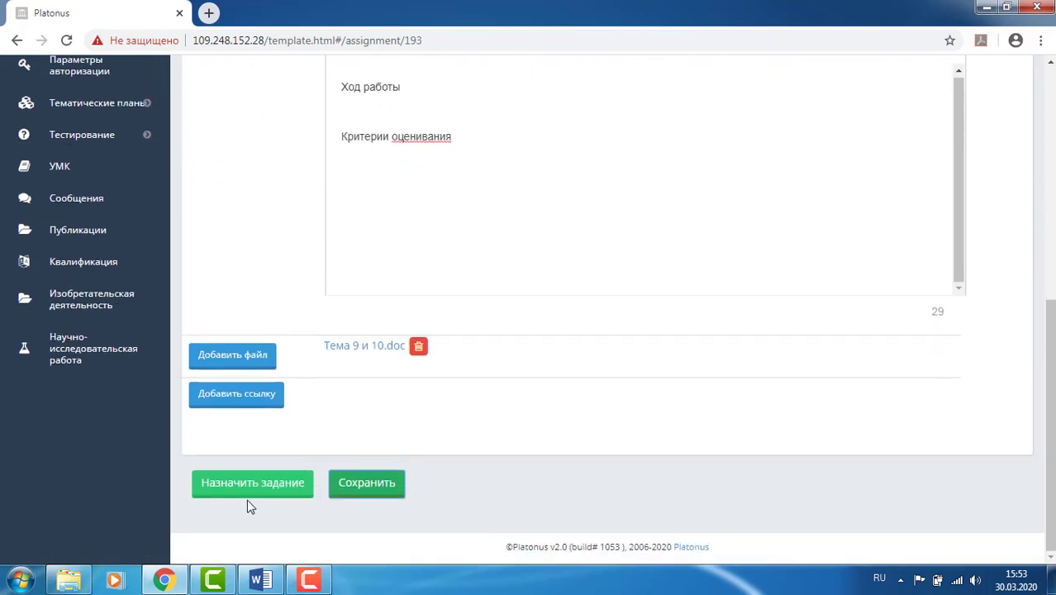
pyautogui.click(248, 493)
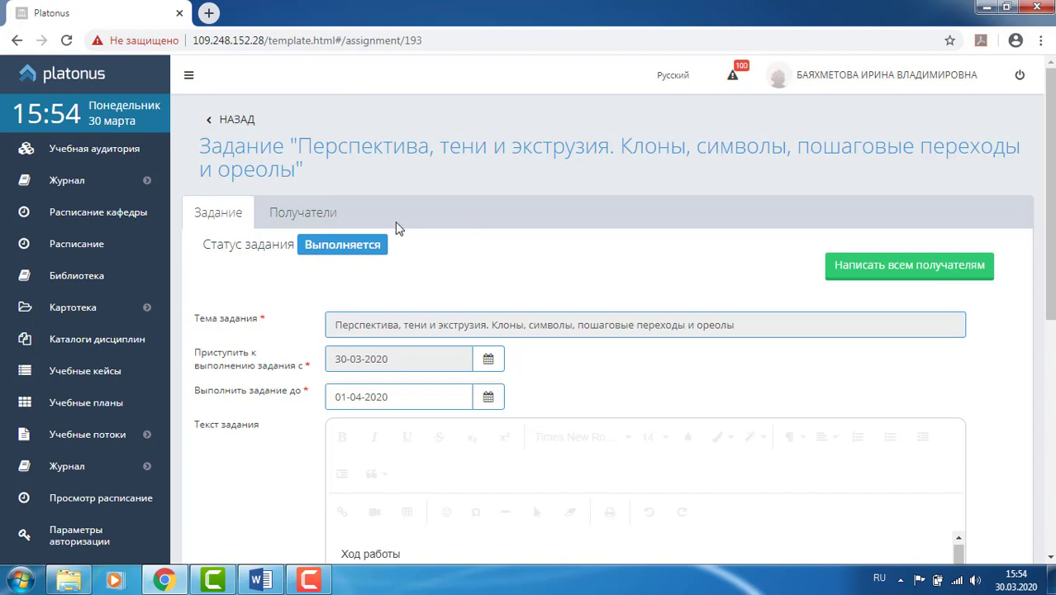
pyautogui.click(236, 121)
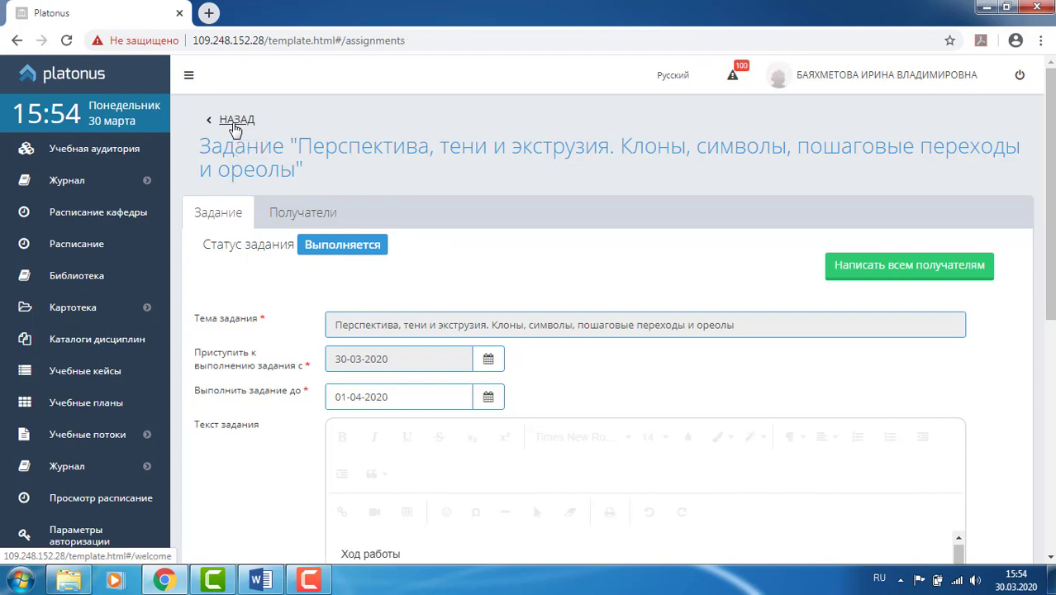
# - Filter assignments to status Выполняется for both assignment and recipient status
pyautogui.scroll(-3, 281, 188)
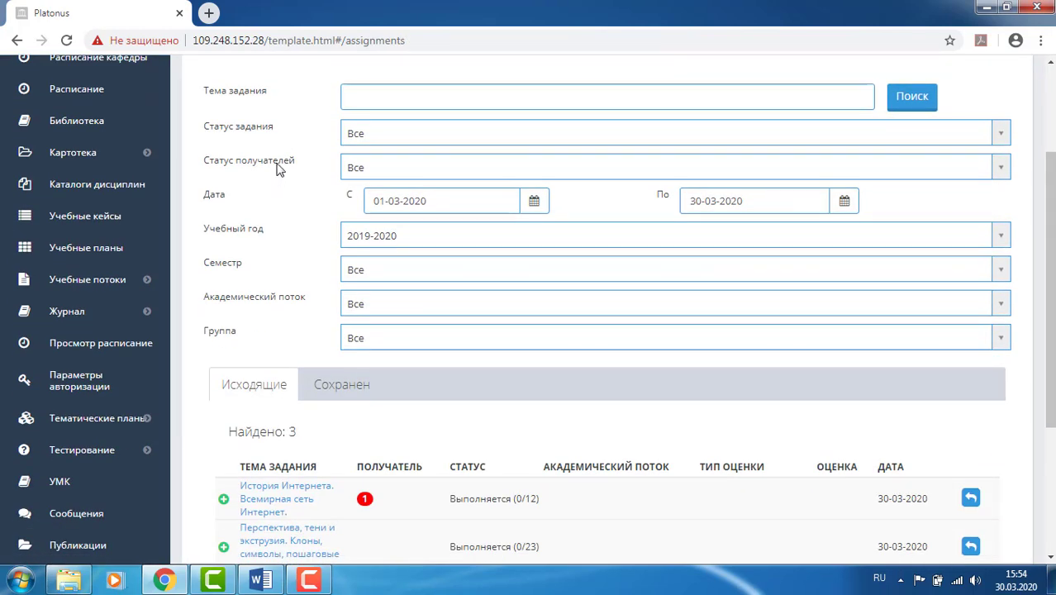
pyautogui.scroll(-4, 278, 168)
pyautogui.scroll(7, 278, 160)
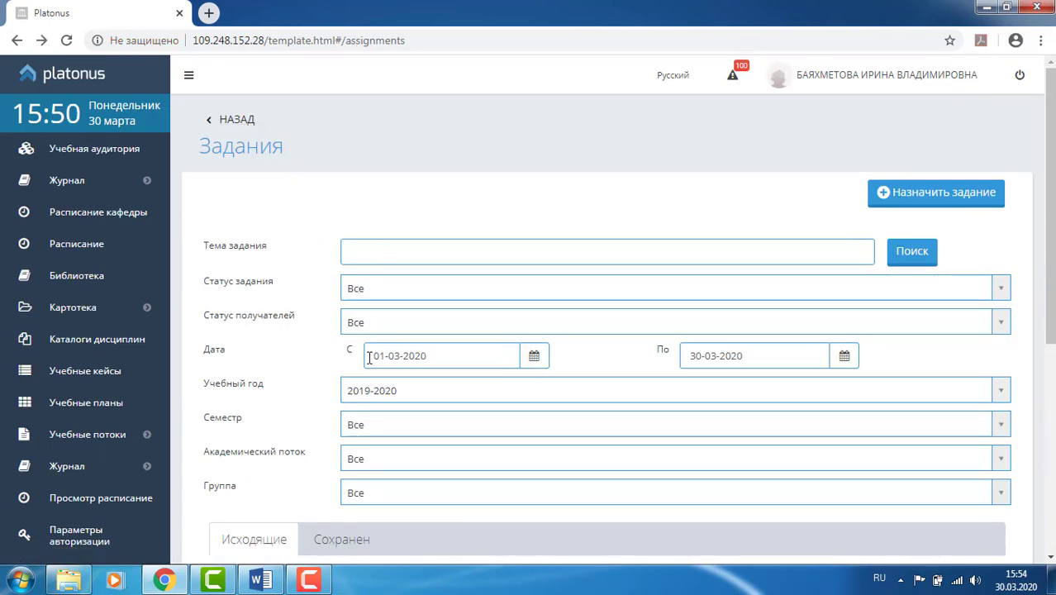
pyautogui.click(361, 290)
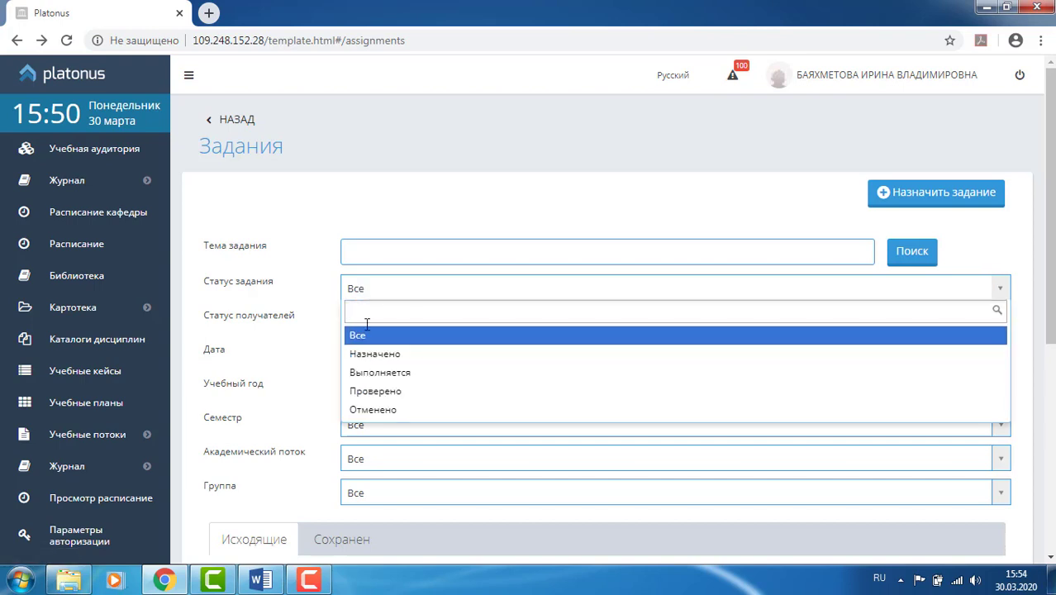
pyautogui.click(368, 372)
pyautogui.click(373, 327)
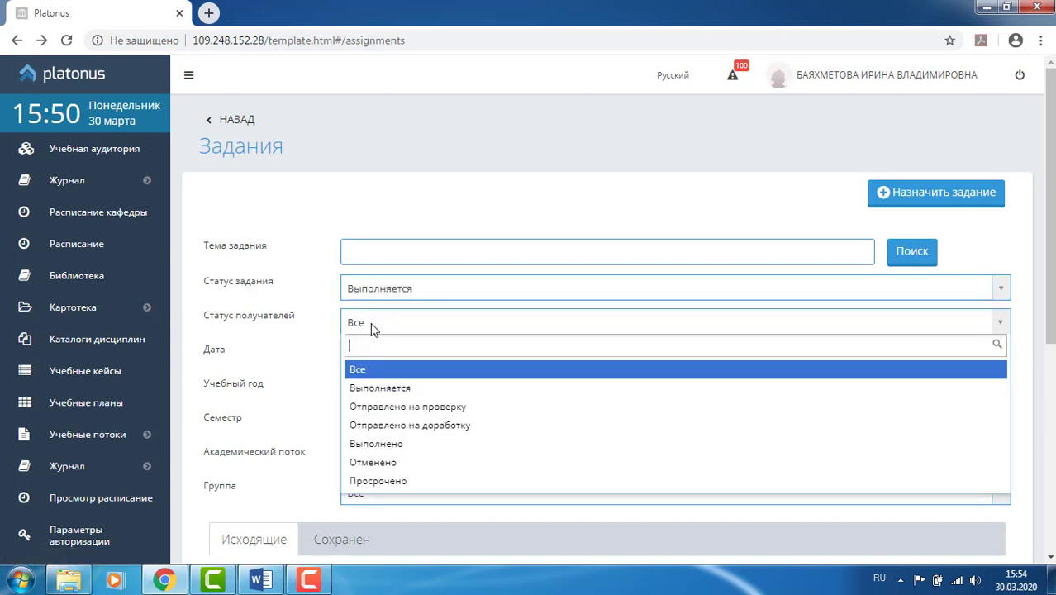
pyautogui.click(373, 386)
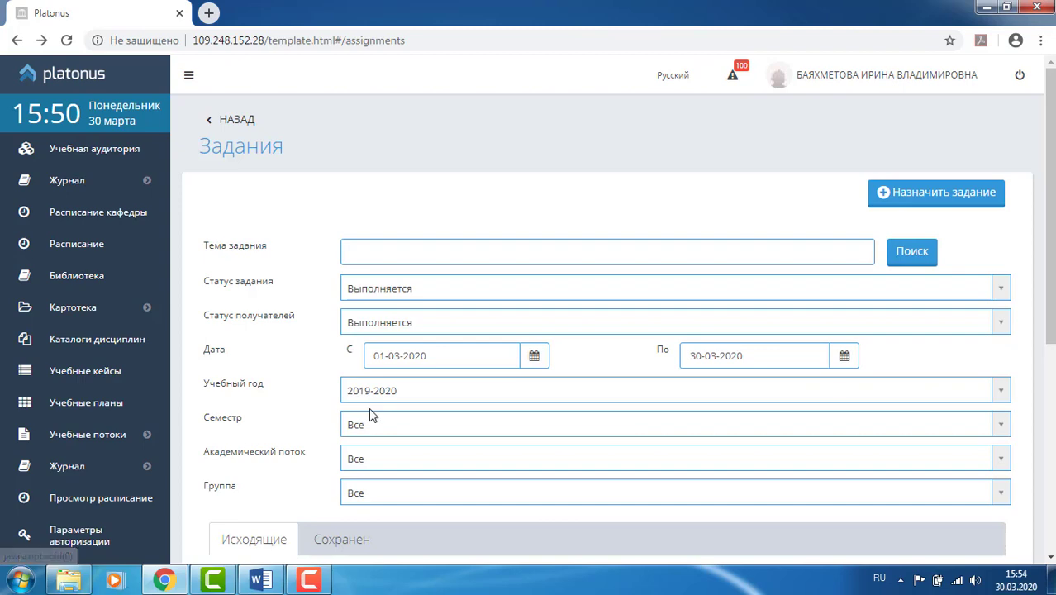
# - Narrow the list to semester 2, stream Ф 02-3-F and group ДПМ-21
pyautogui.scroll(-1, 371, 416)
pyautogui.click(364, 354)
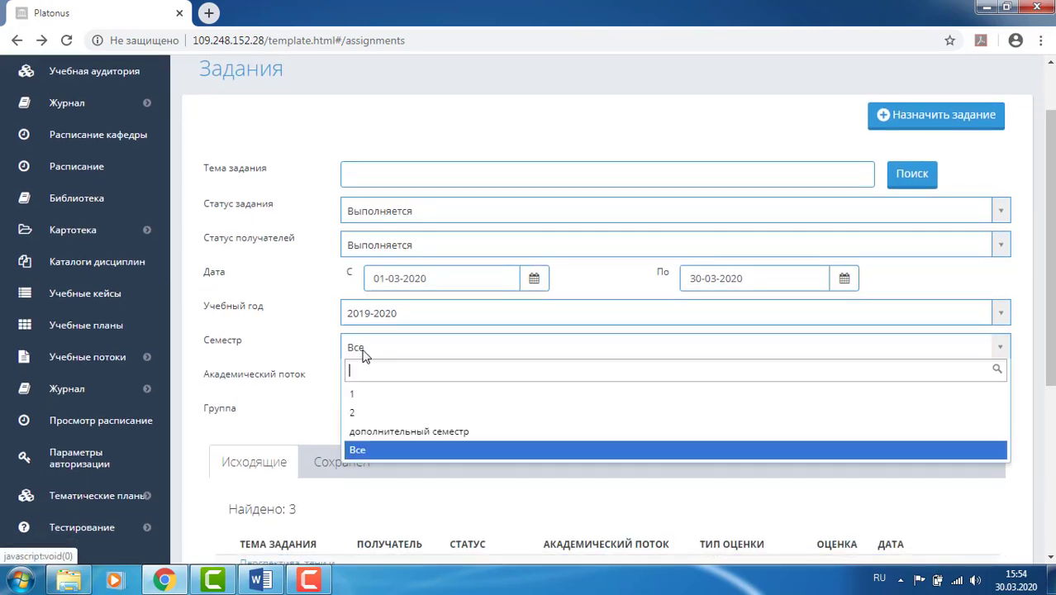
pyautogui.click(360, 411)
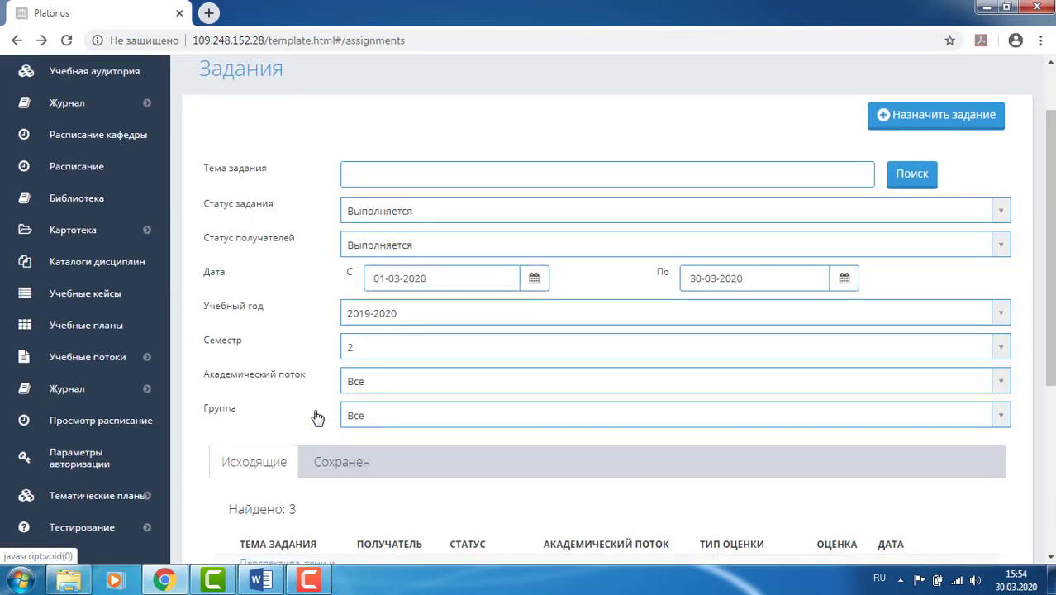
pyautogui.click(362, 388)
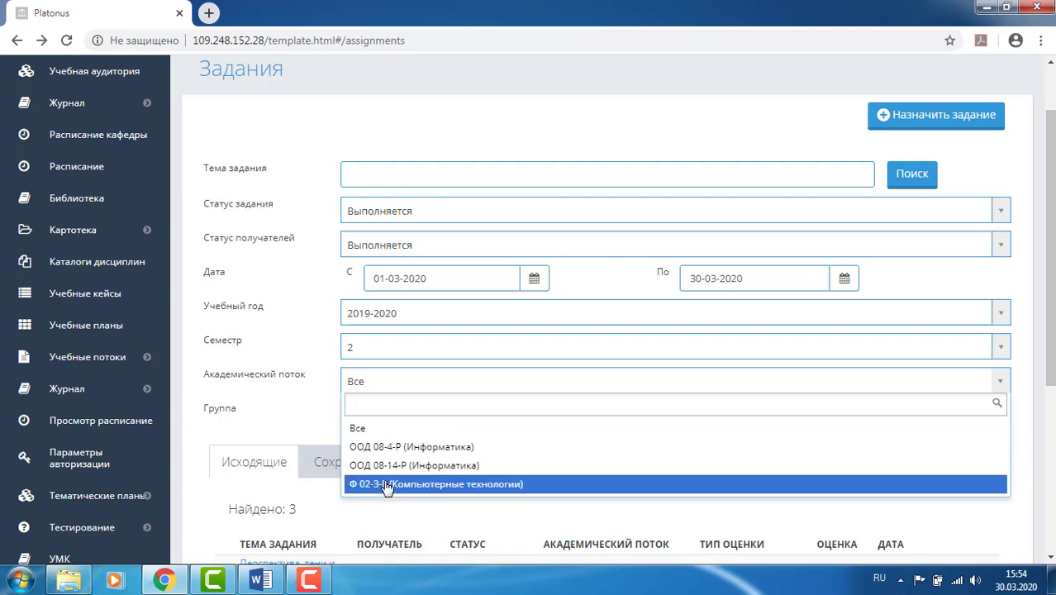
pyautogui.click(386, 487)
pyautogui.click(375, 418)
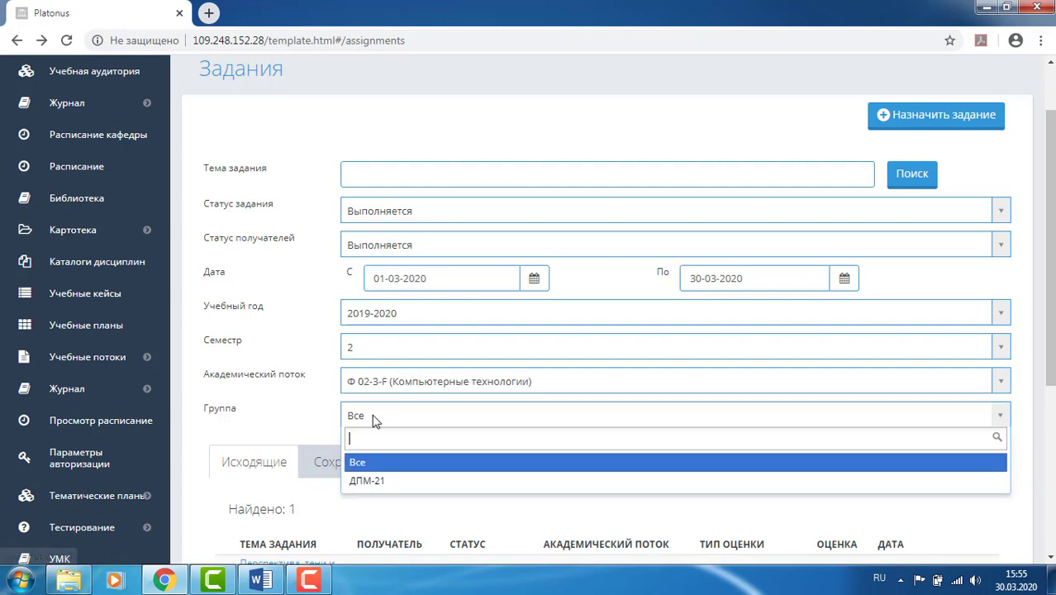
pyautogui.click(380, 485)
pyautogui.scroll(-2, 293, 393)
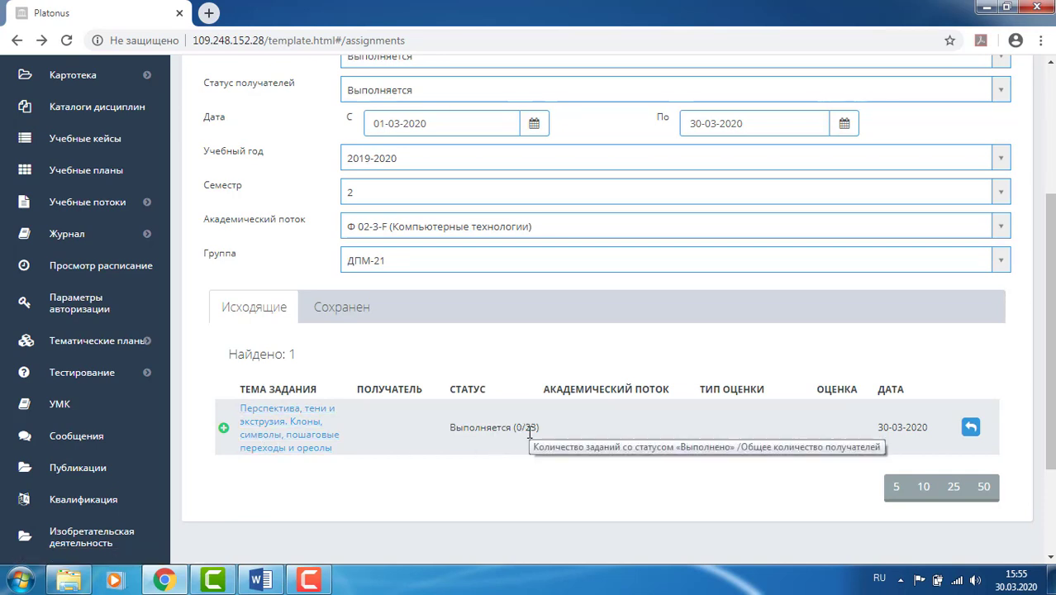
# - Expand the new assignment, check the first student's copy, and return to the list
pyautogui.click(224, 429)
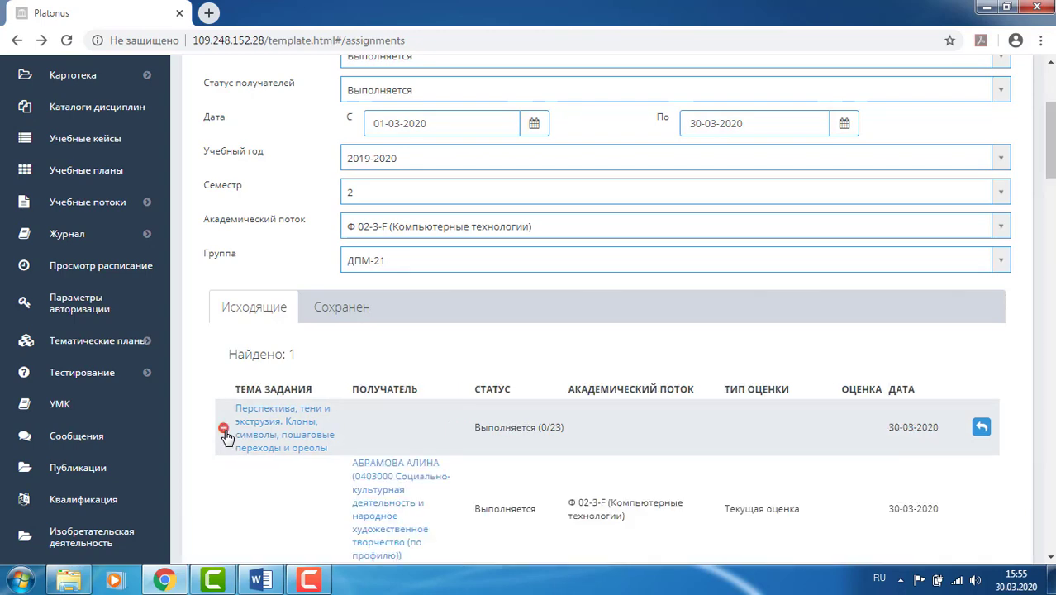
pyautogui.scroll(-2, 204, 376)
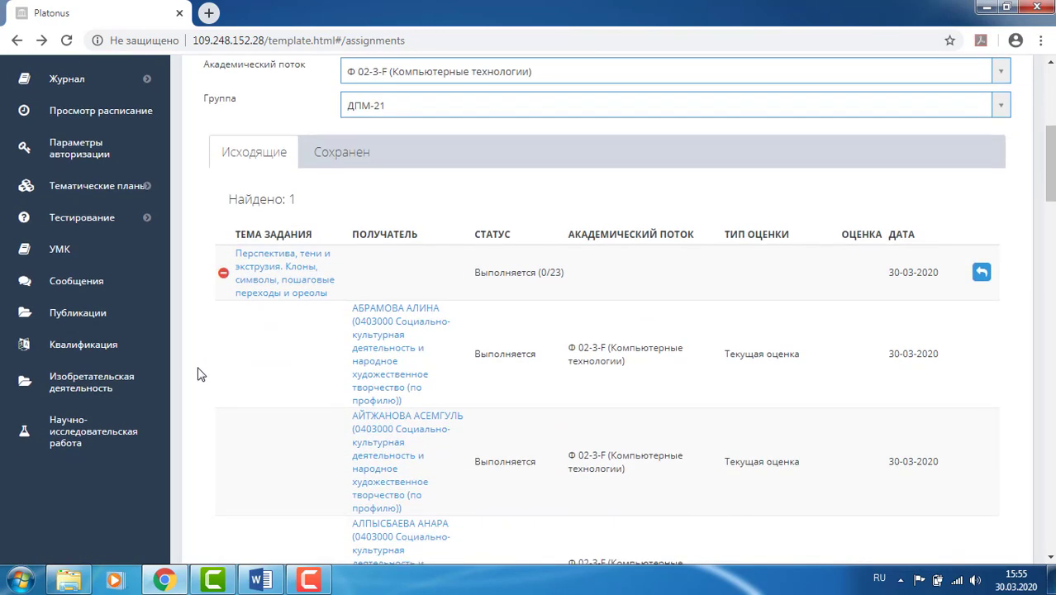
pyautogui.scroll(-1, 388, 305)
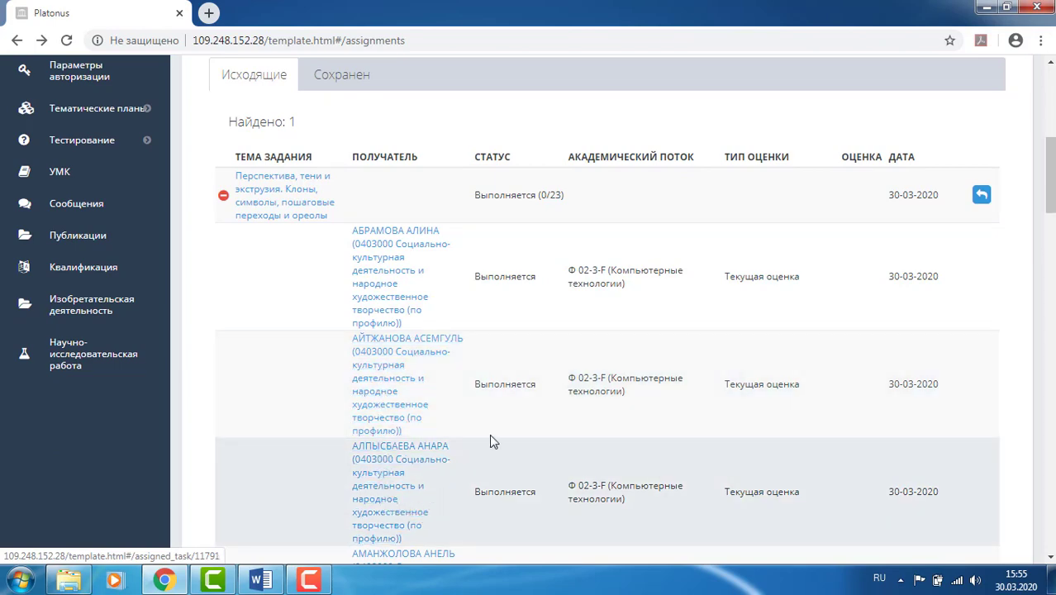
pyautogui.click(390, 279)
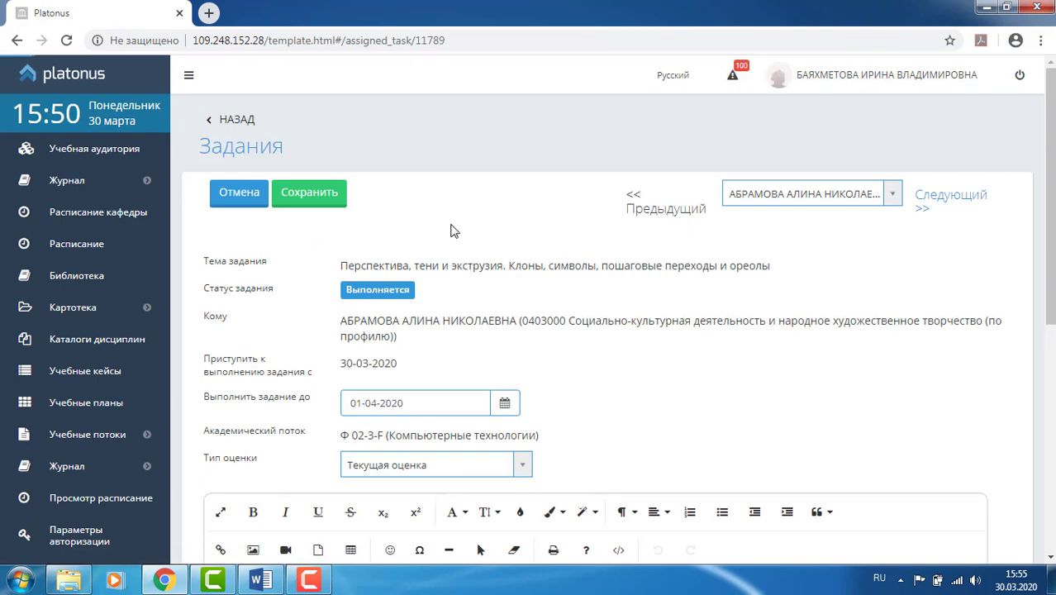
pyautogui.scroll(-5, 451, 225)
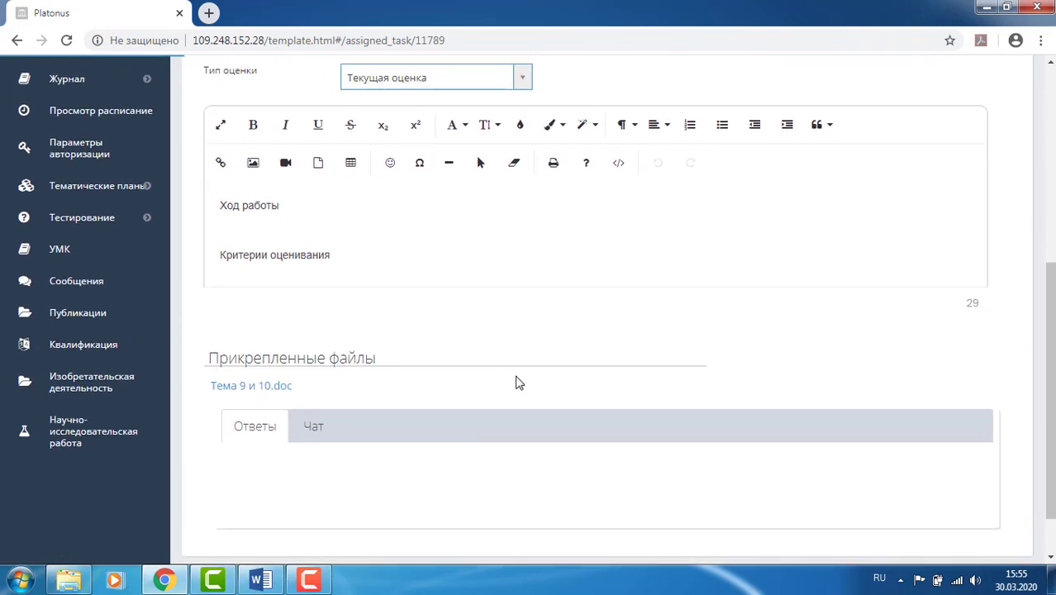
pyautogui.scroll(-1, 507, 413)
pyautogui.scroll(6, 504, 413)
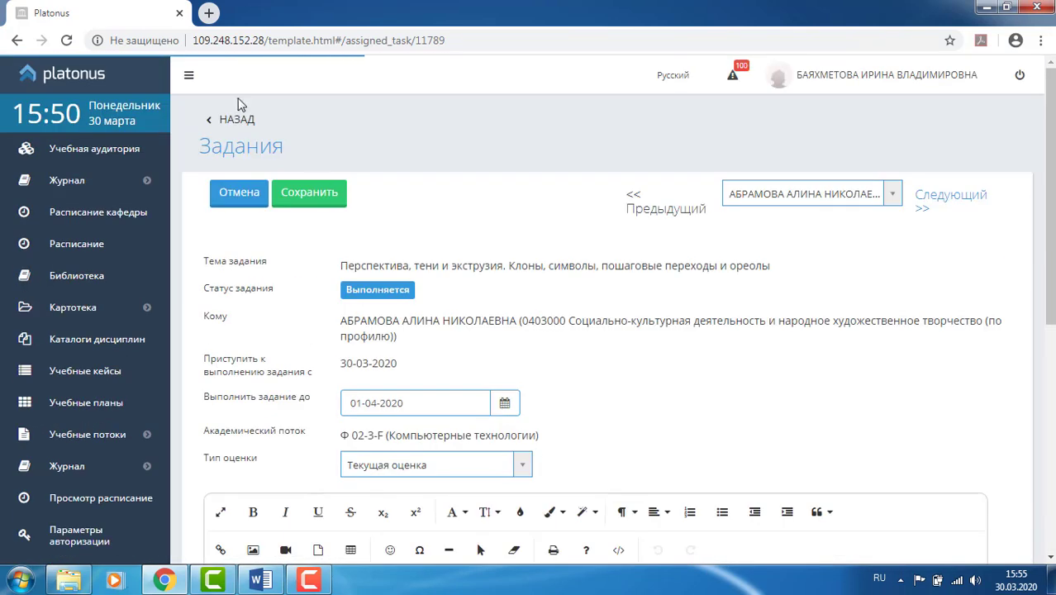
pyautogui.click(236, 119)
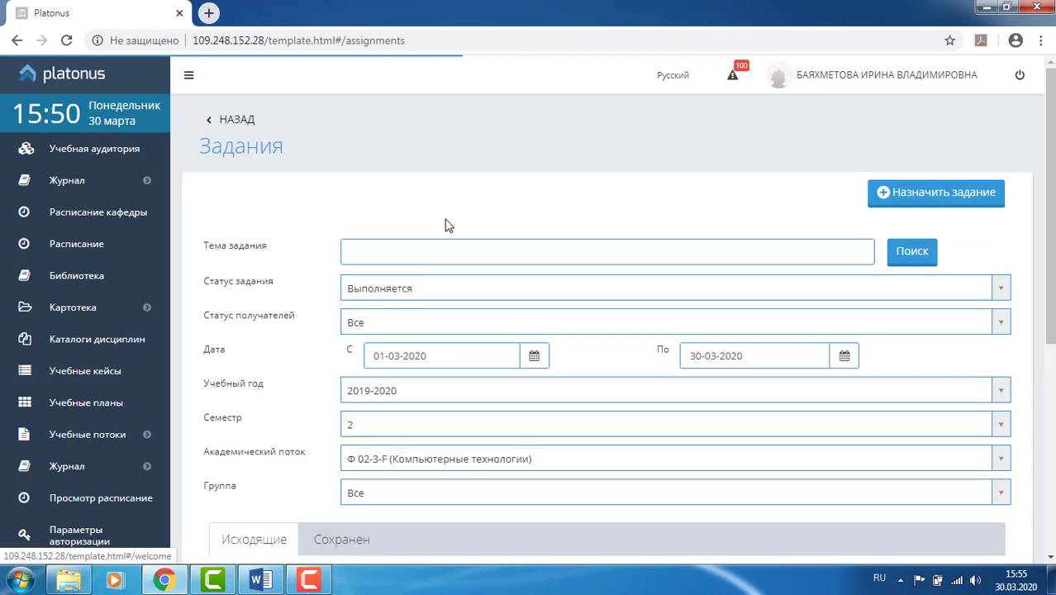
# - Go to the home page and reopen the Задания list to view the three assignments
pyautogui.click(241, 120)
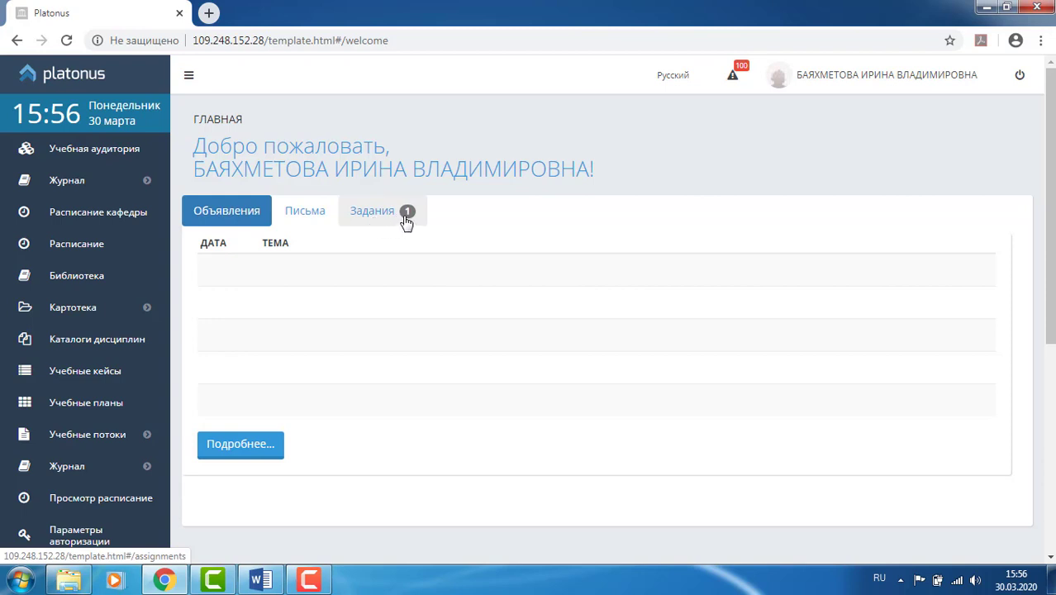
pyautogui.click(377, 216)
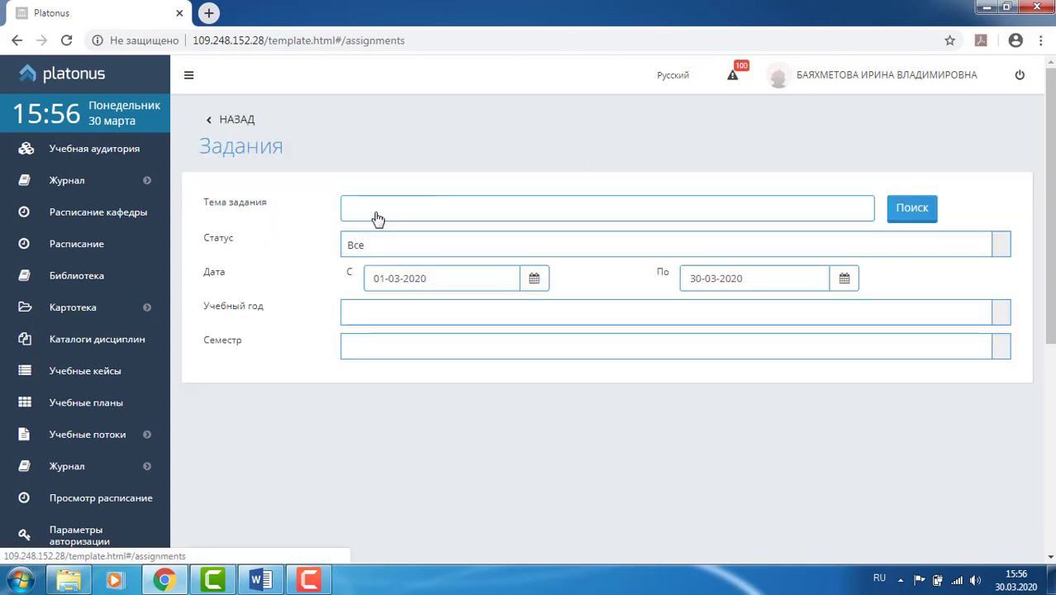
pyautogui.scroll(-5, 375, 210)
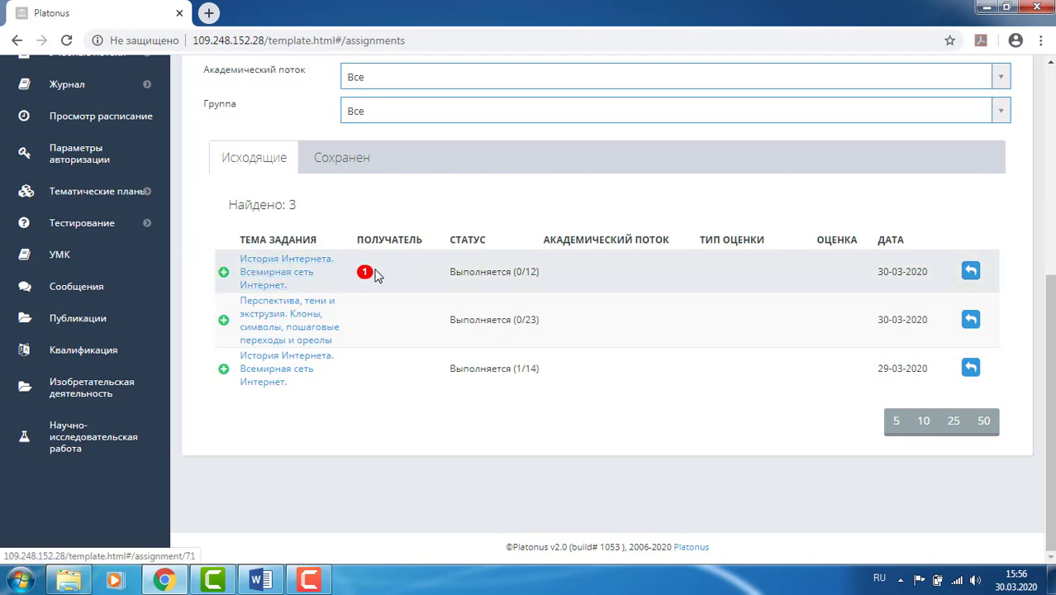
pyautogui.moveTo(367, 278)
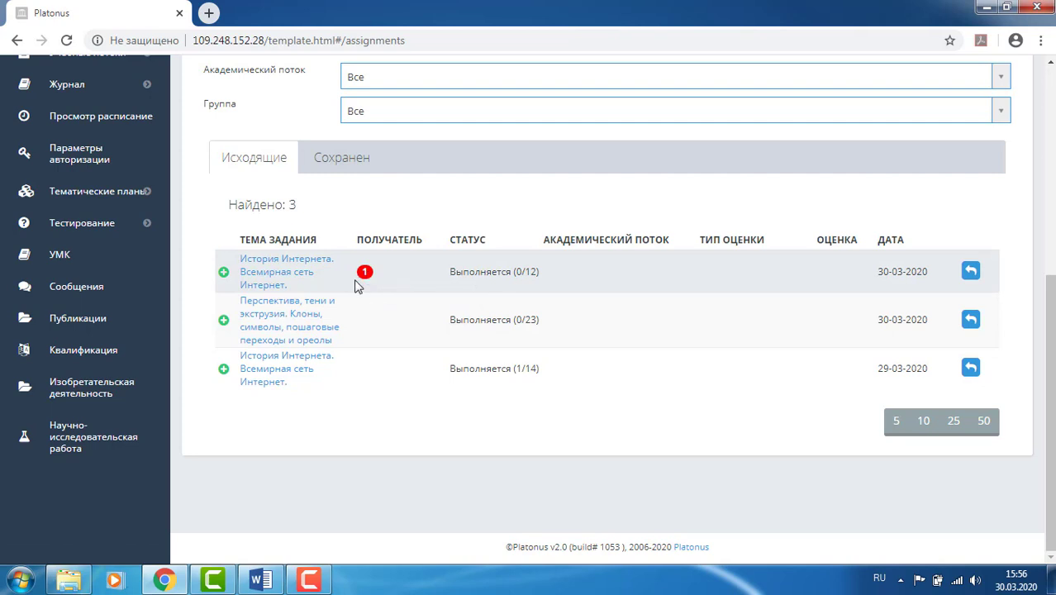
# - Expand История Интернета and open the student submission marked Отправлено на проверку
pyautogui.click(224, 274)
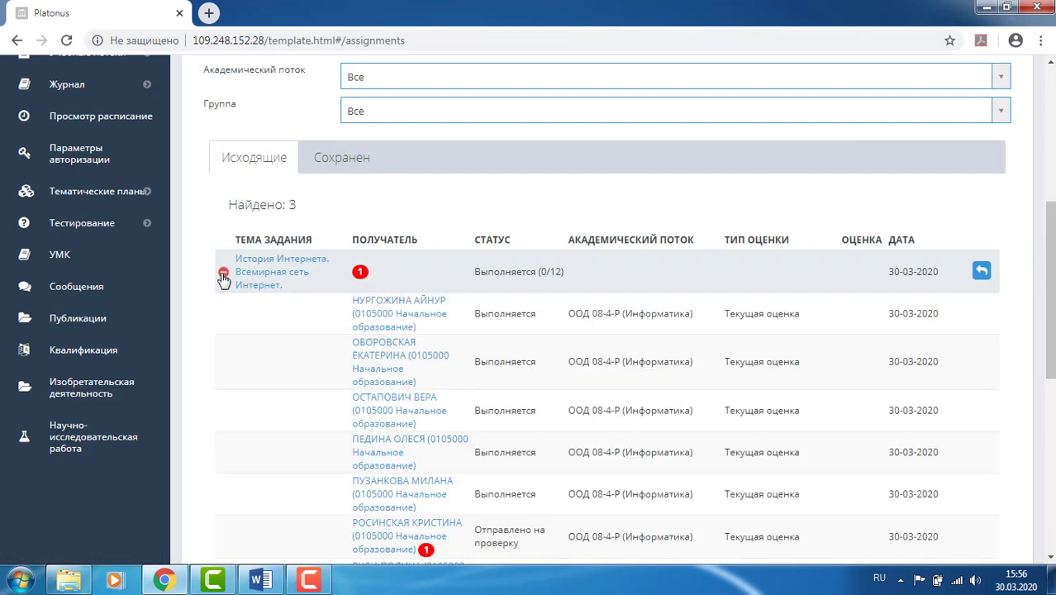
pyautogui.scroll(-2, 426, 346)
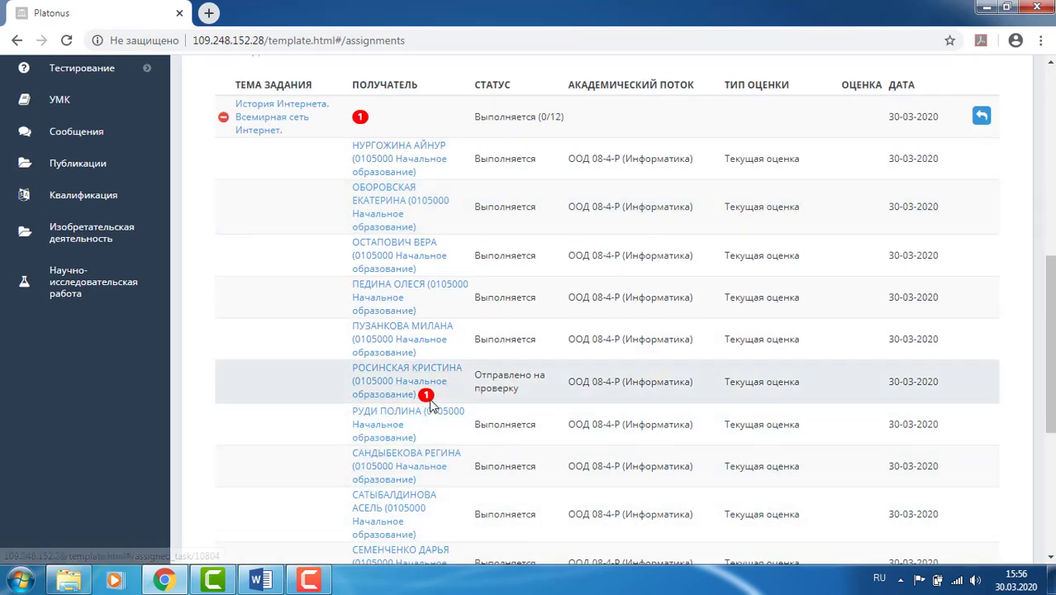
pyautogui.moveTo(429, 403)
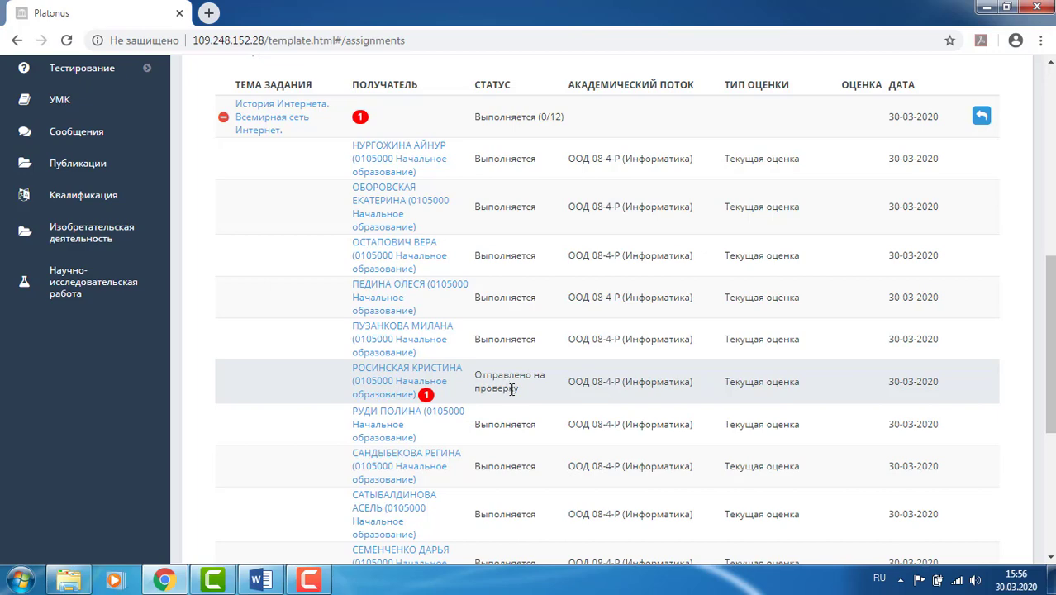
pyautogui.click(399, 389)
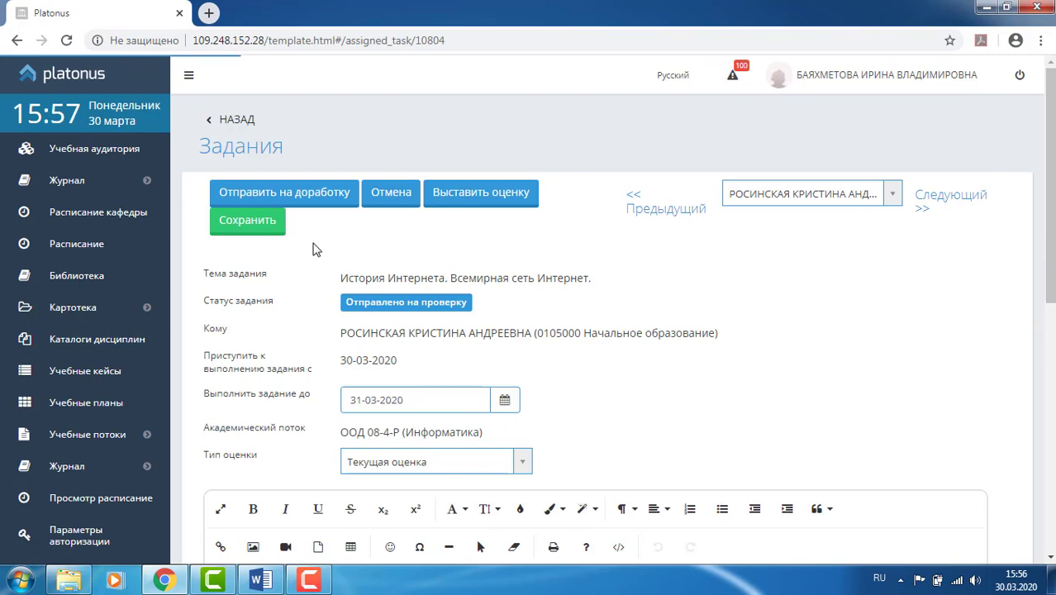
# - Download the answer 'Плюсы и минусы интернета.pptx' and show it in the Загрузки folder
pyautogui.scroll(-8, 314, 239)
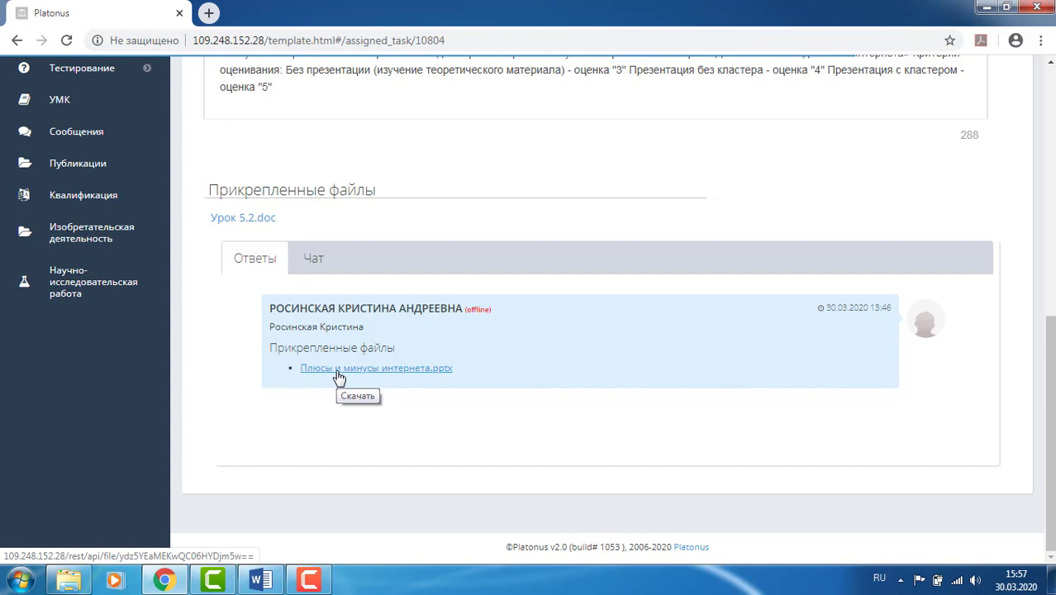
pyautogui.click(339, 376)
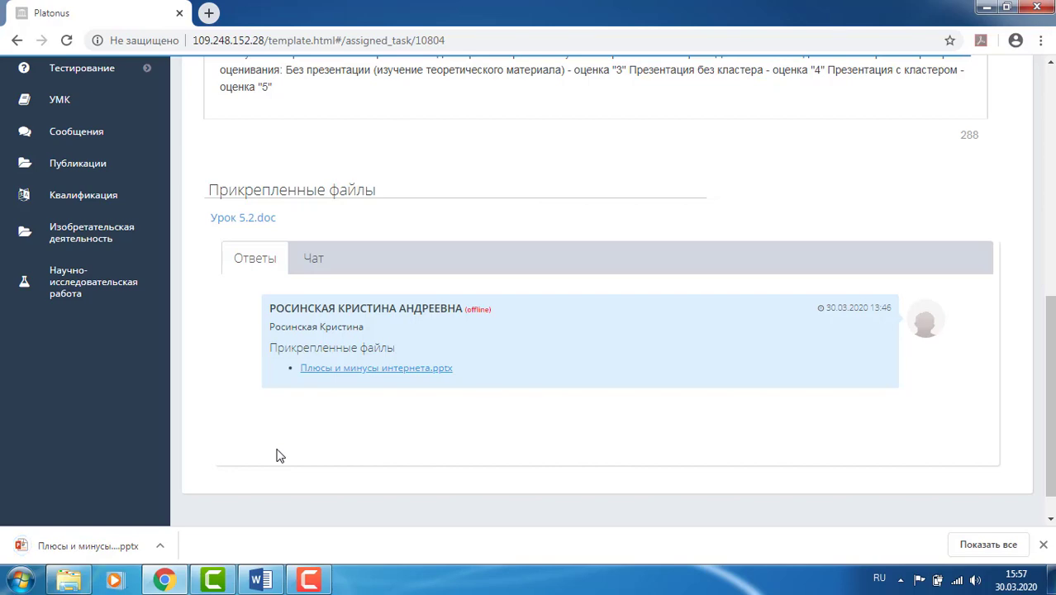
pyautogui.click(162, 551)
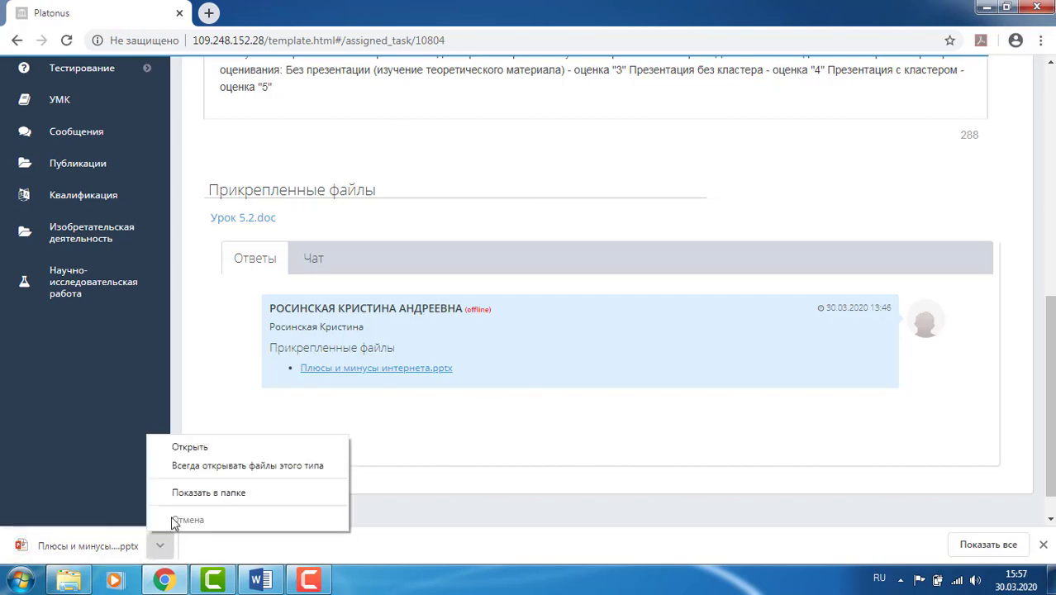
pyautogui.click(190, 492)
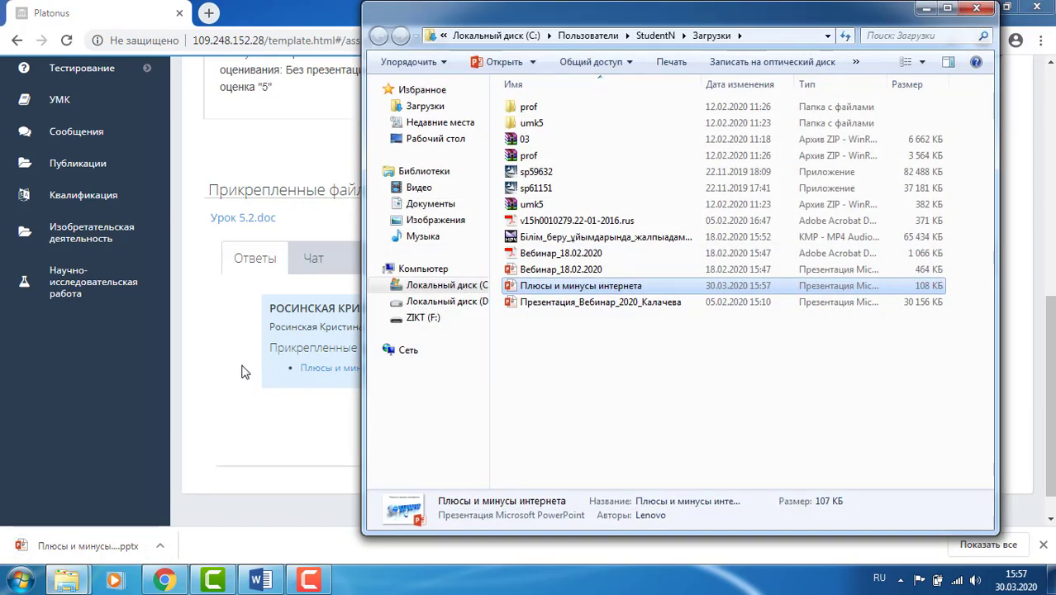
pyautogui.doubleClick(588, 288)
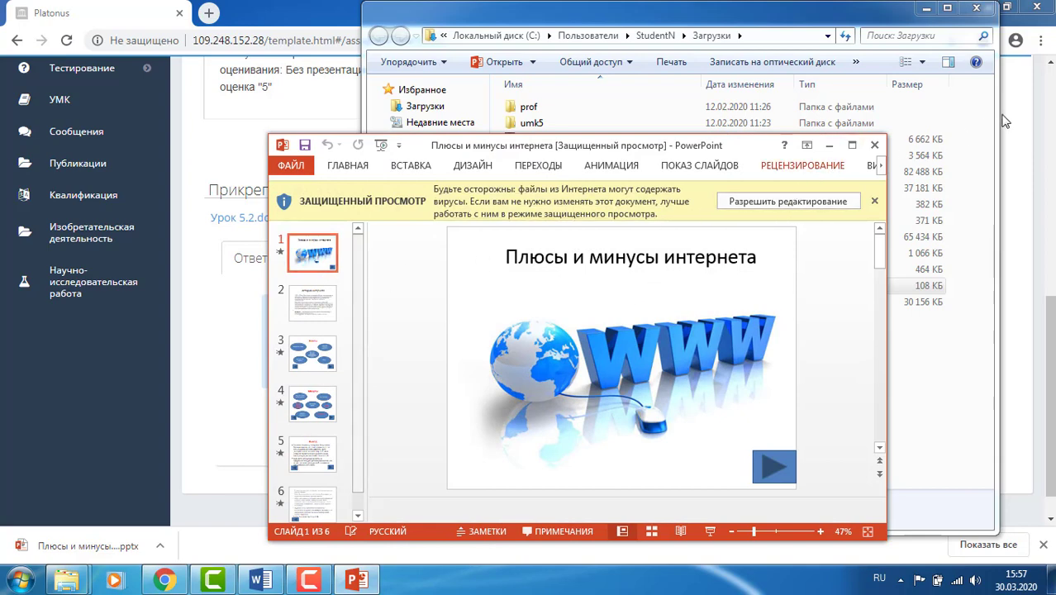
pyautogui.click(852, 146)
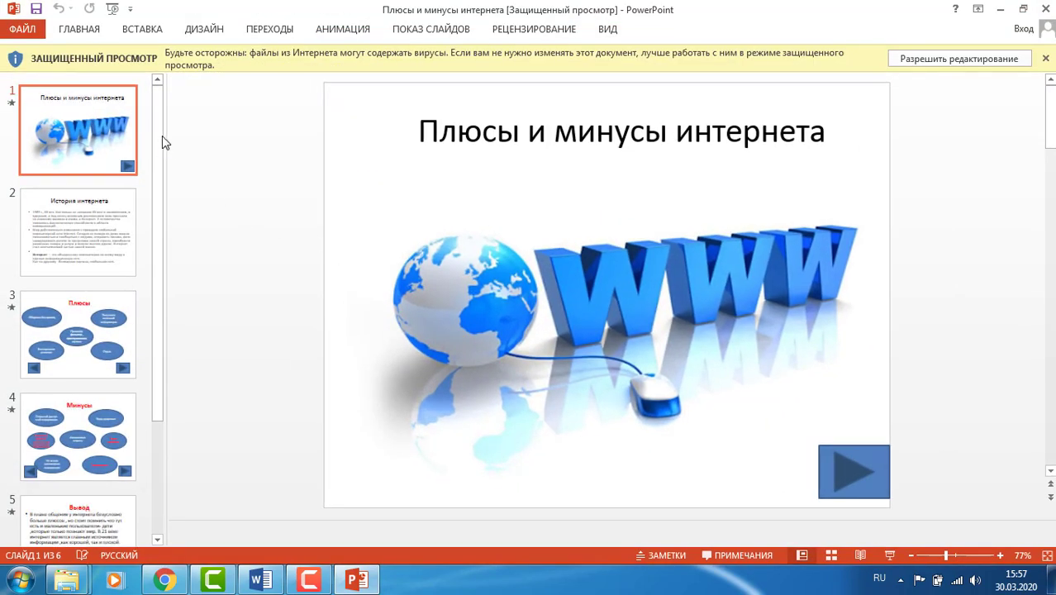
pyautogui.scroll(-4, 164, 239)
pyautogui.click(97, 179)
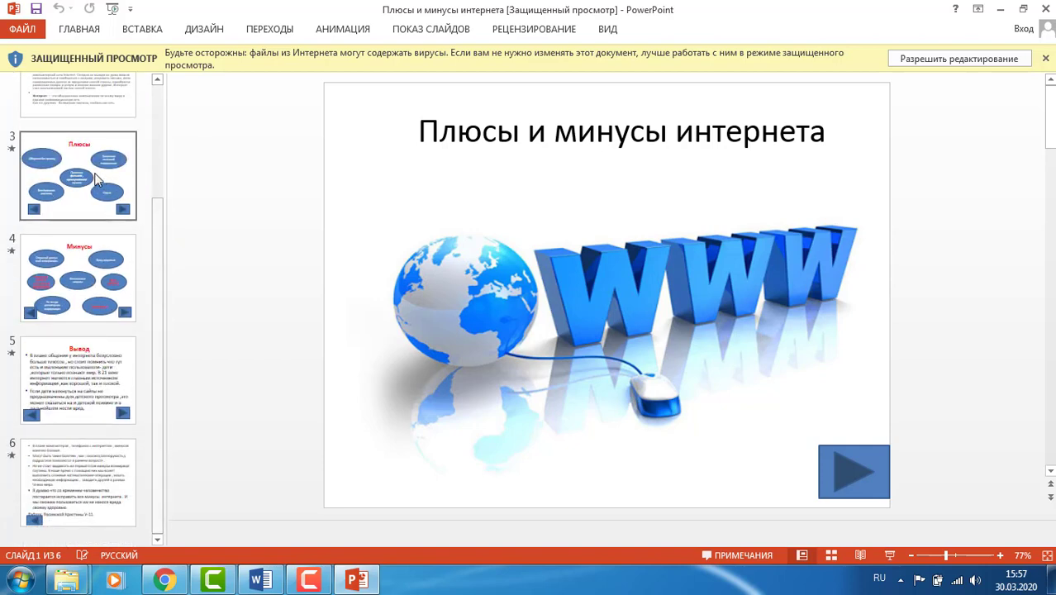
pyautogui.click(90, 289)
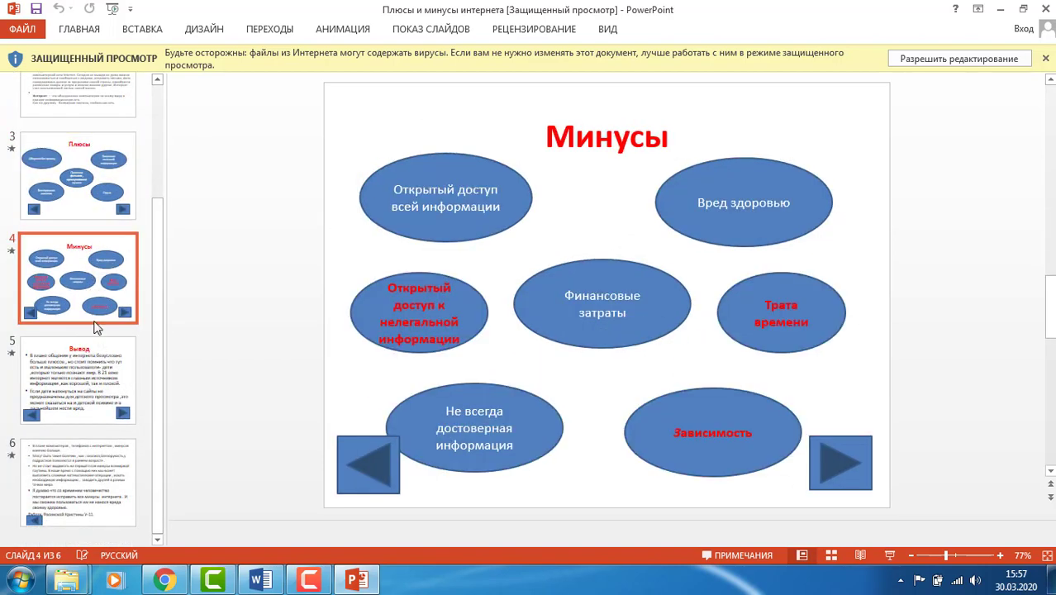
pyautogui.click(1044, 9)
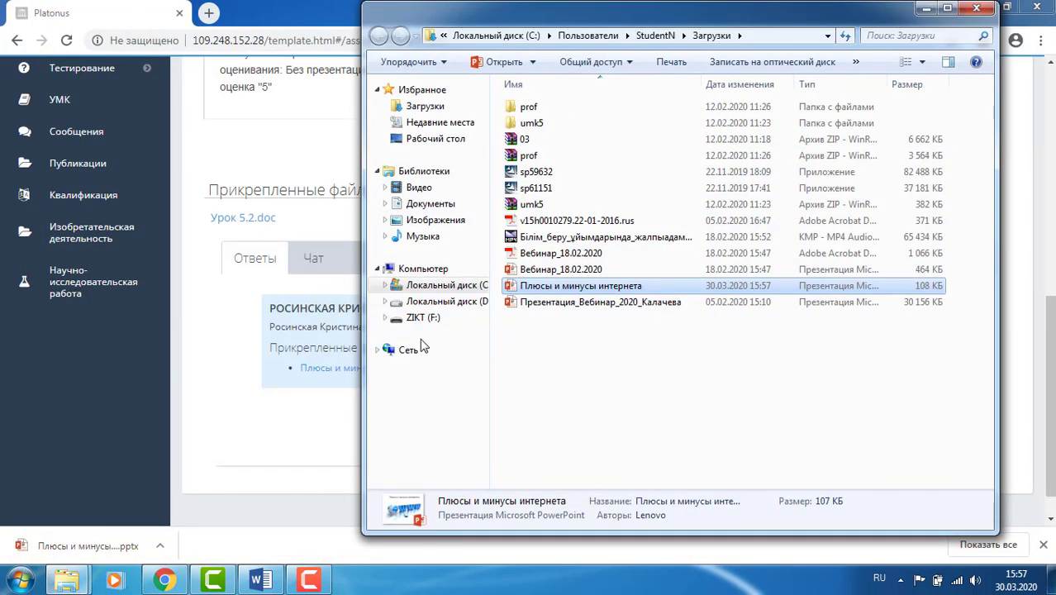
# - Close the Загрузки folder window and scroll back up to the task form header
pyautogui.click(976, 10)
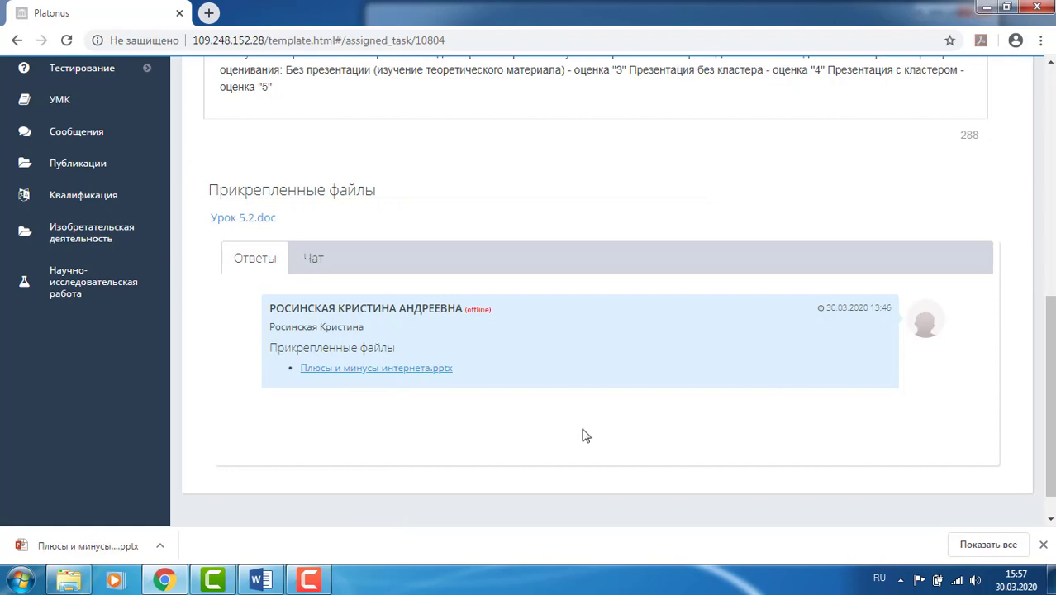
pyautogui.scroll(6, 418, 384)
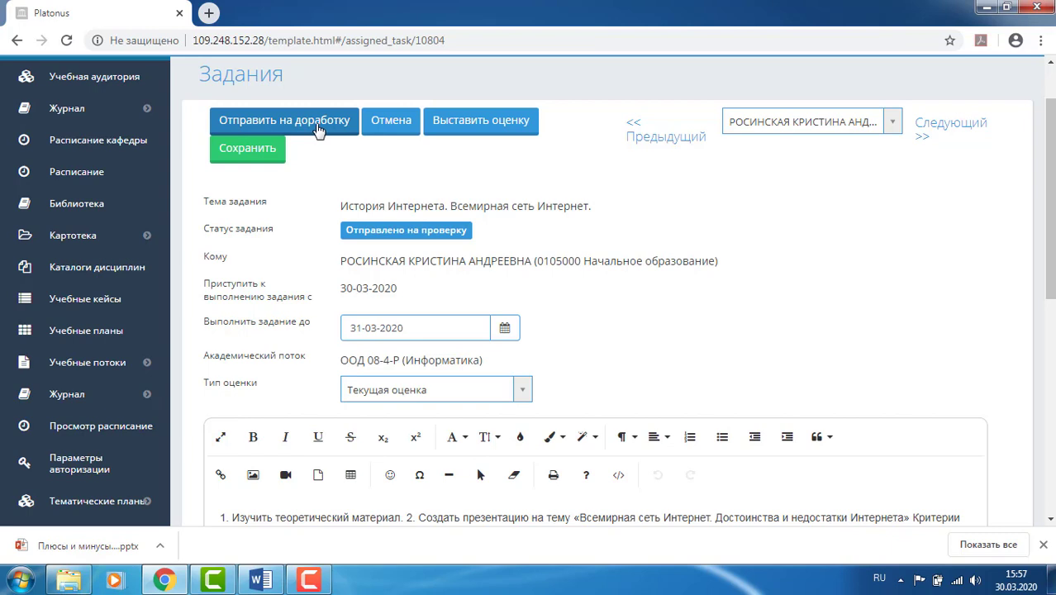
# - Enter 5 as the Текущая оценка for the История Интернета submission and save it
pyautogui.click(480, 128)
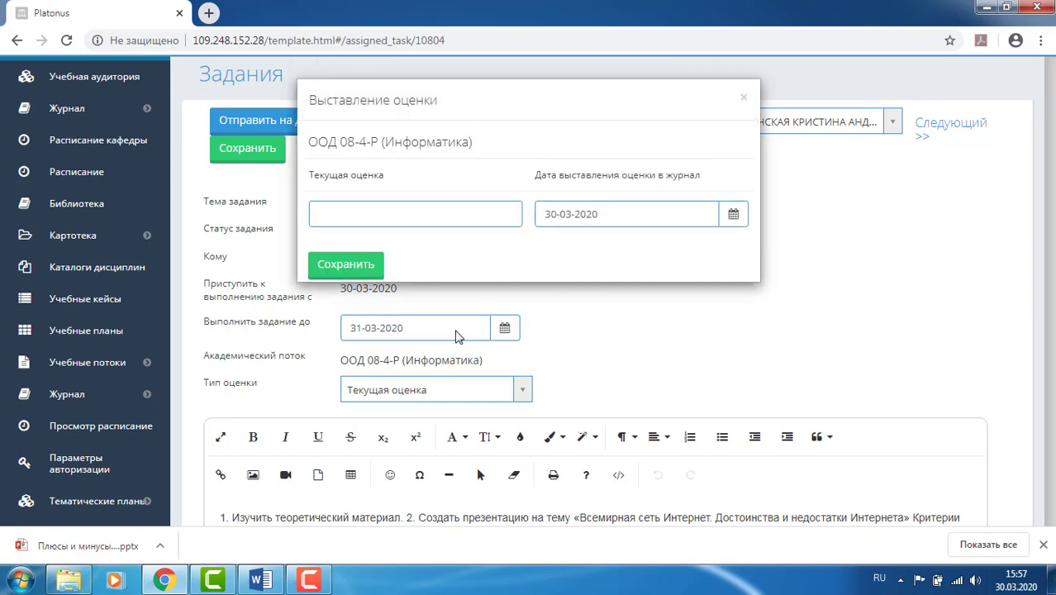
pyautogui.click(369, 212)
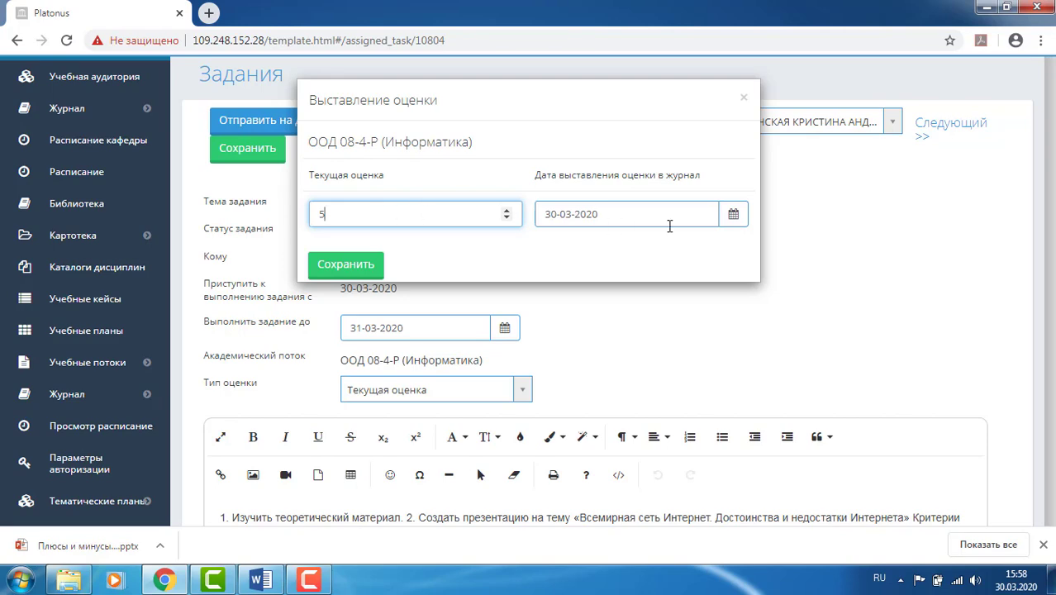
pyautogui.click(347, 264)
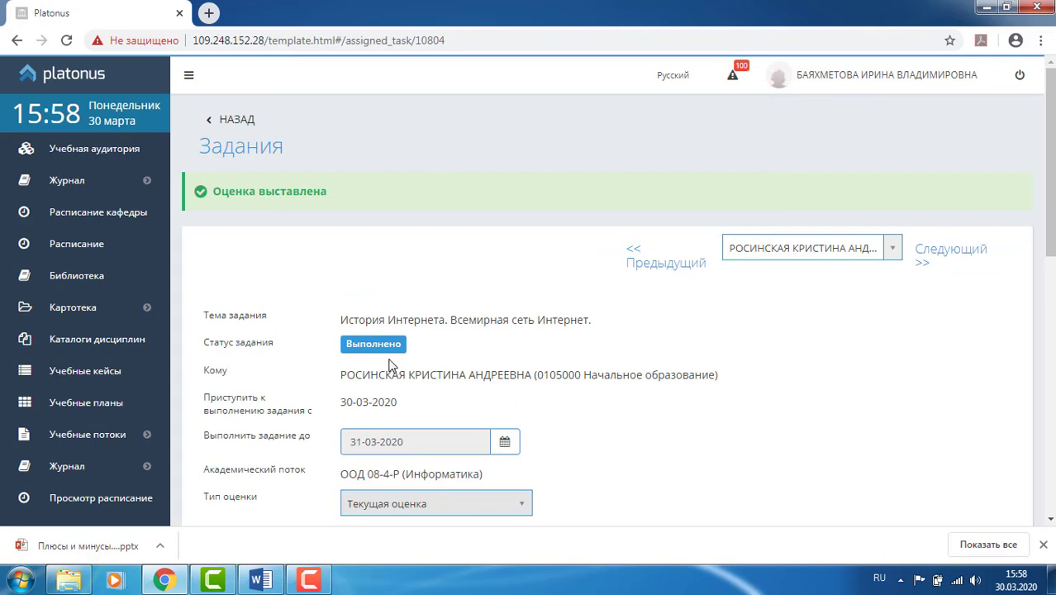
pyautogui.scroll(-3, 394, 364)
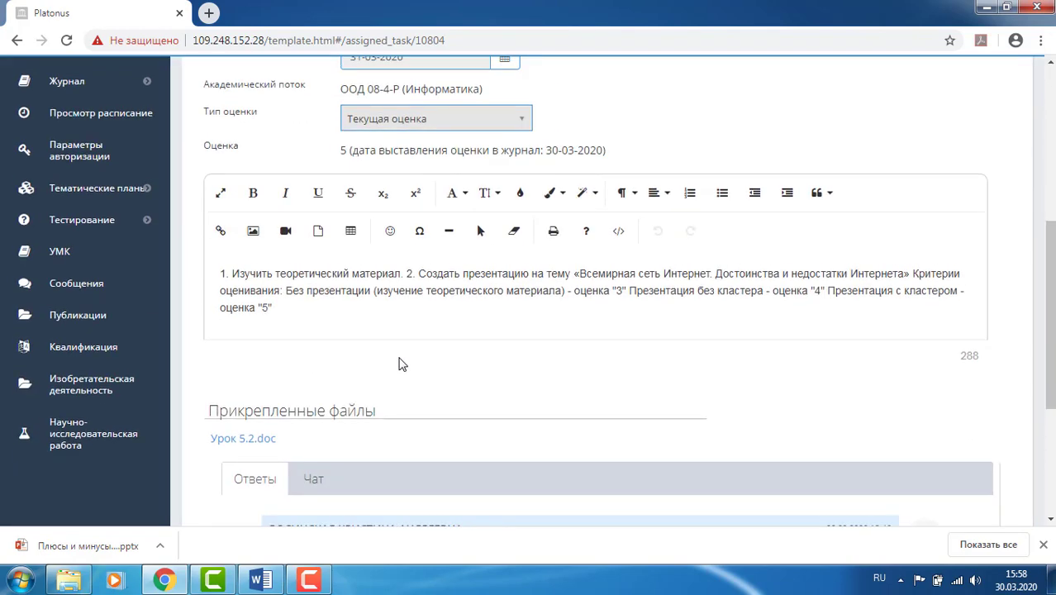
pyautogui.scroll(3, 396, 364)
# - Expand История Интернета to verify grade 5 and status Выполнено, then return to the welcome page
pyautogui.click(225, 119)
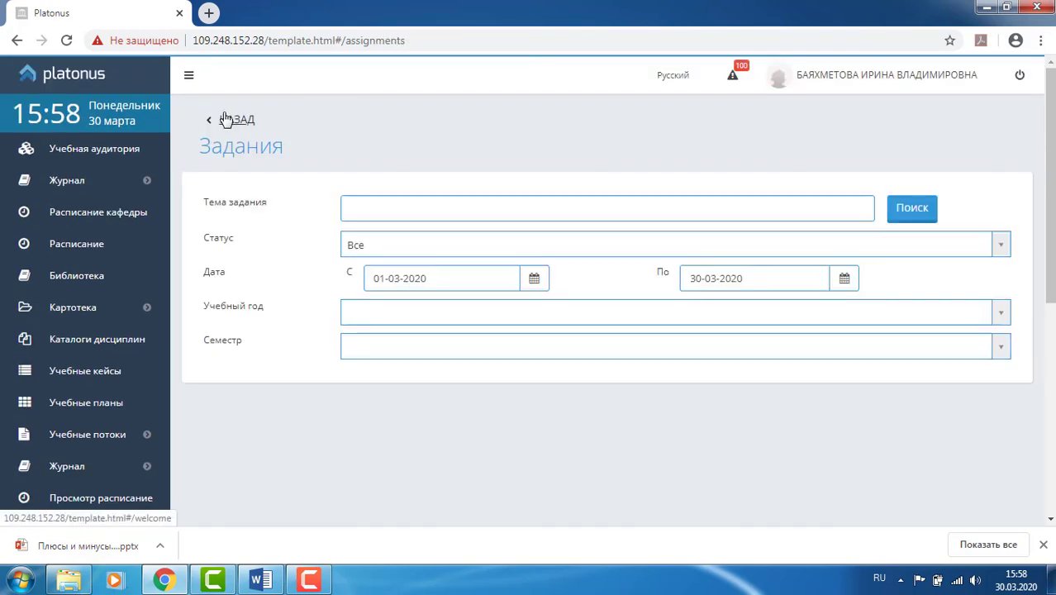
pyautogui.scroll(-5, 366, 198)
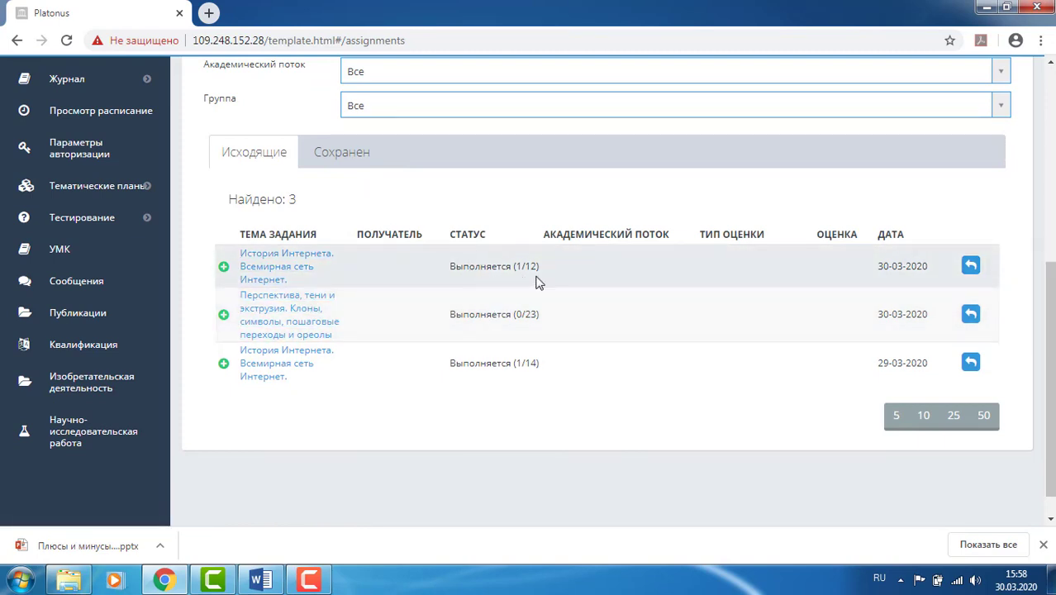
pyautogui.click(223, 266)
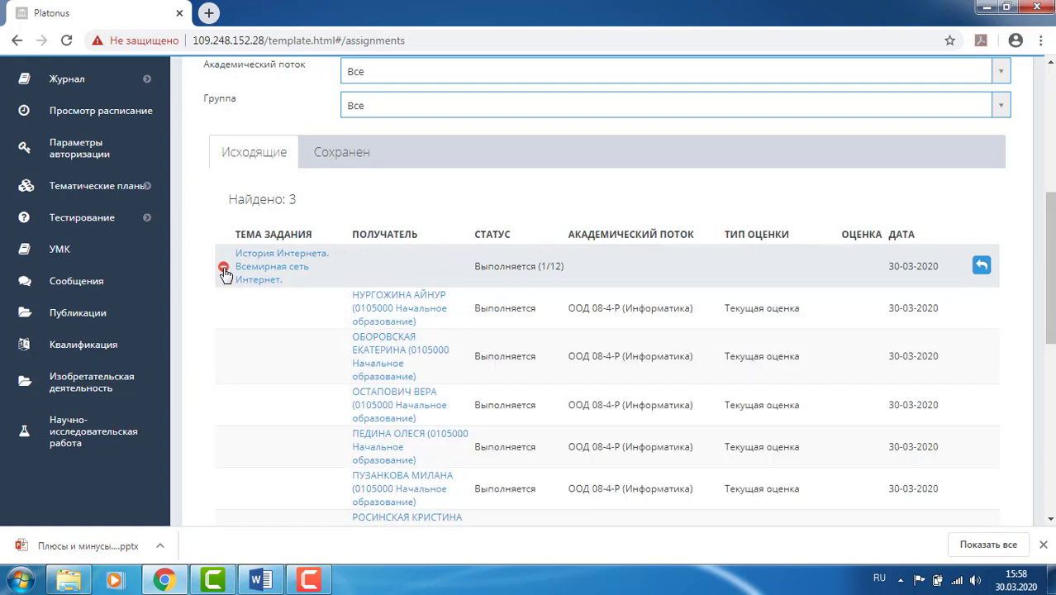
pyautogui.scroll(-1, 411, 323)
pyautogui.scroll(-5, 411, 322)
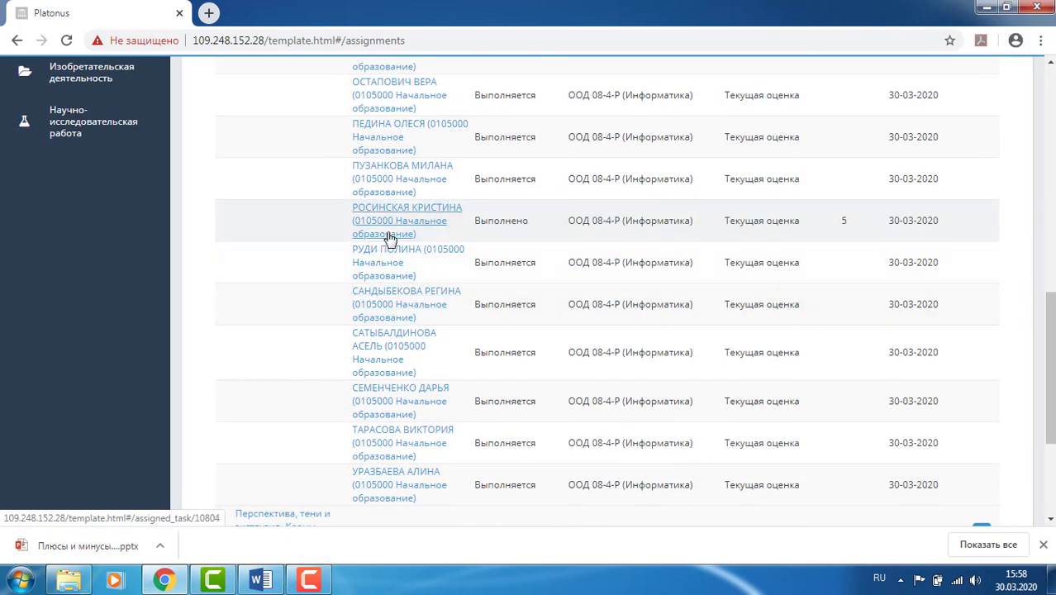
pyautogui.scroll(3, 398, 245)
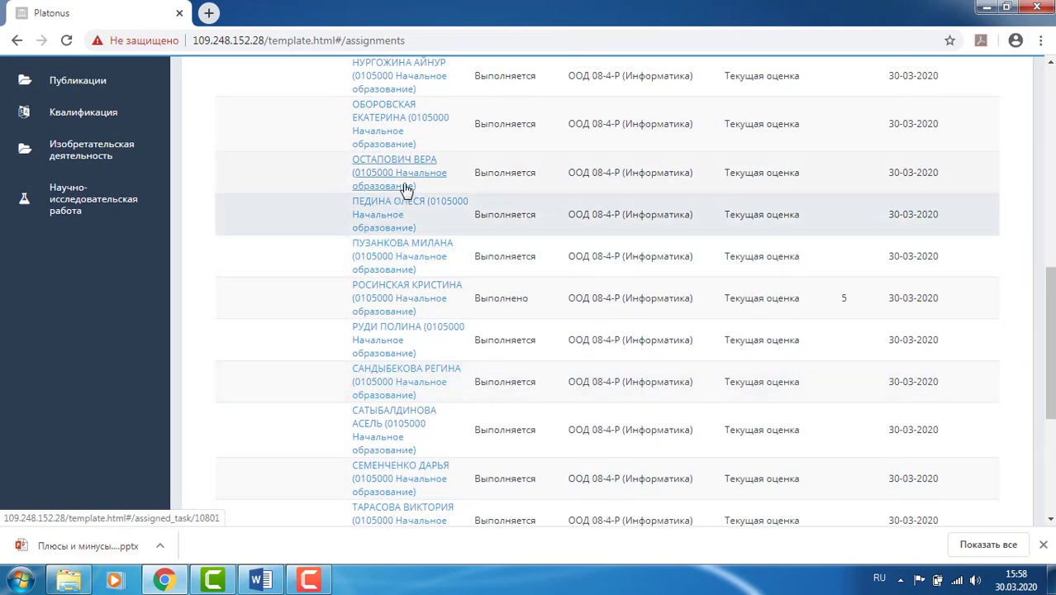
pyautogui.scroll(2, 406, 189)
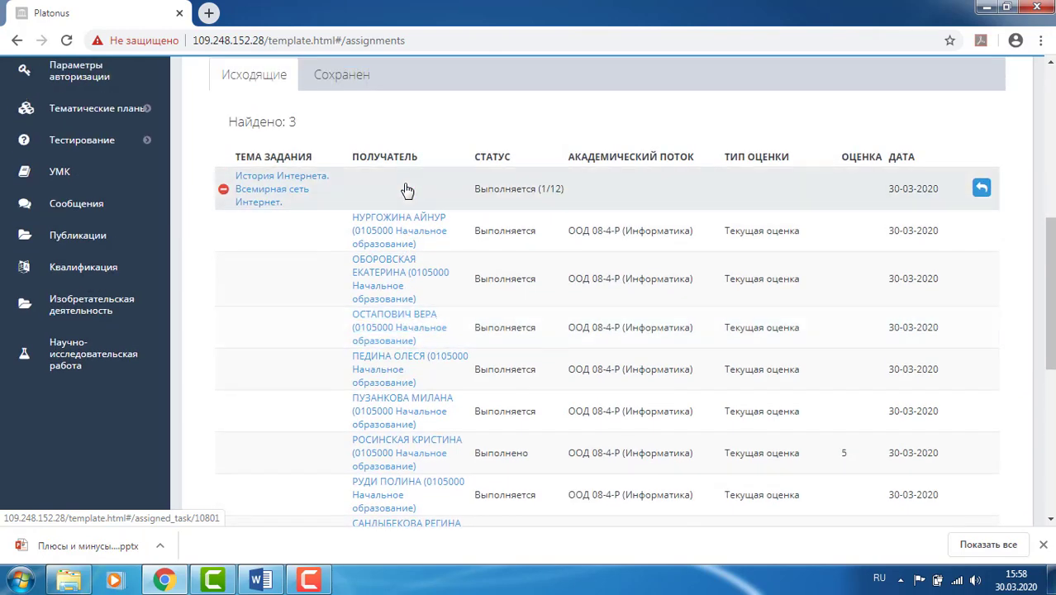
pyautogui.scroll(-2, 406, 188)
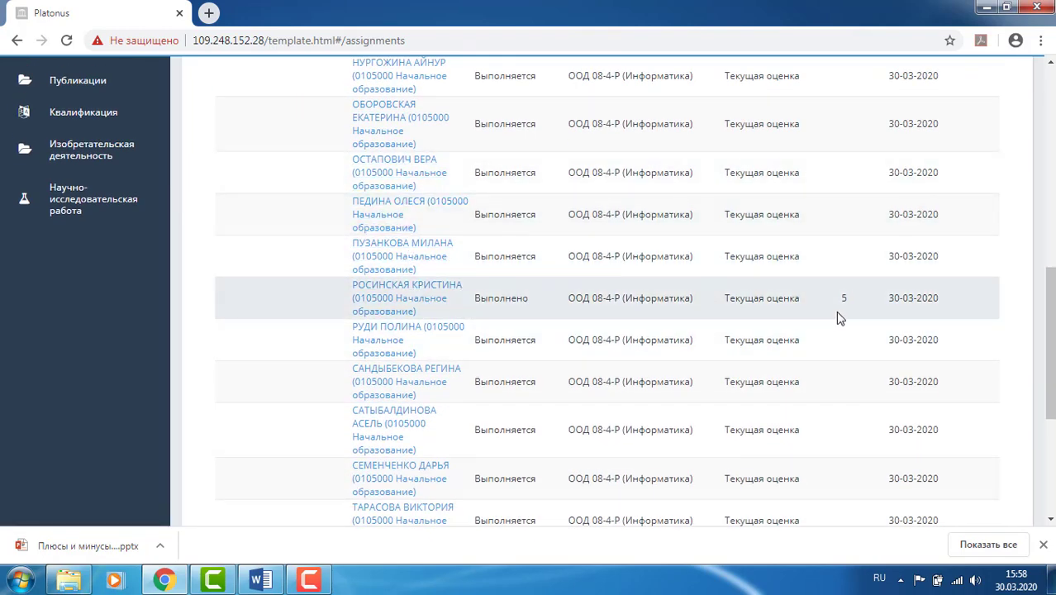
pyautogui.scroll(10, 849, 310)
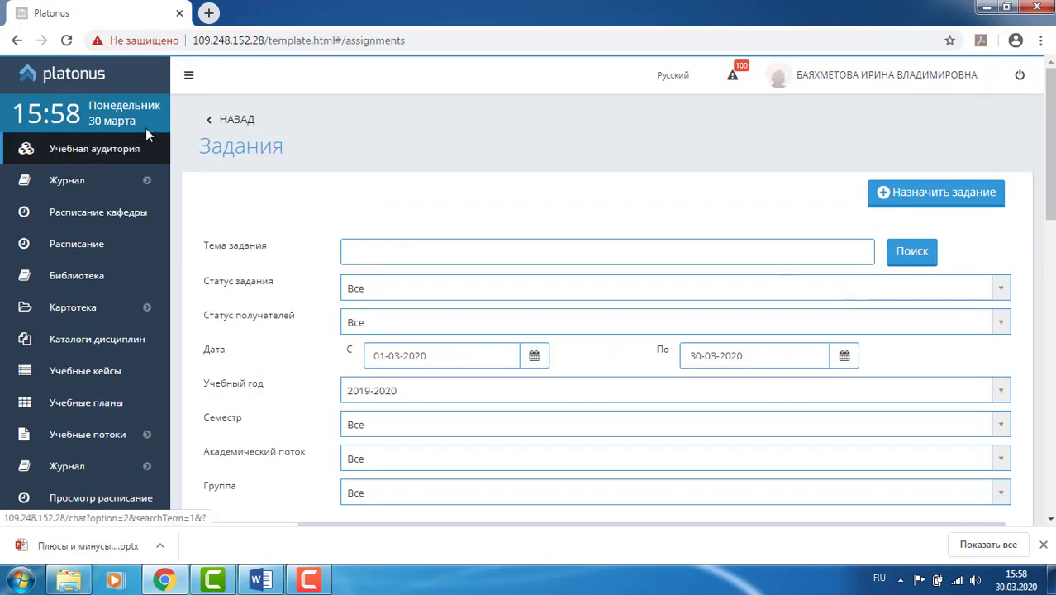
pyautogui.click(220, 121)
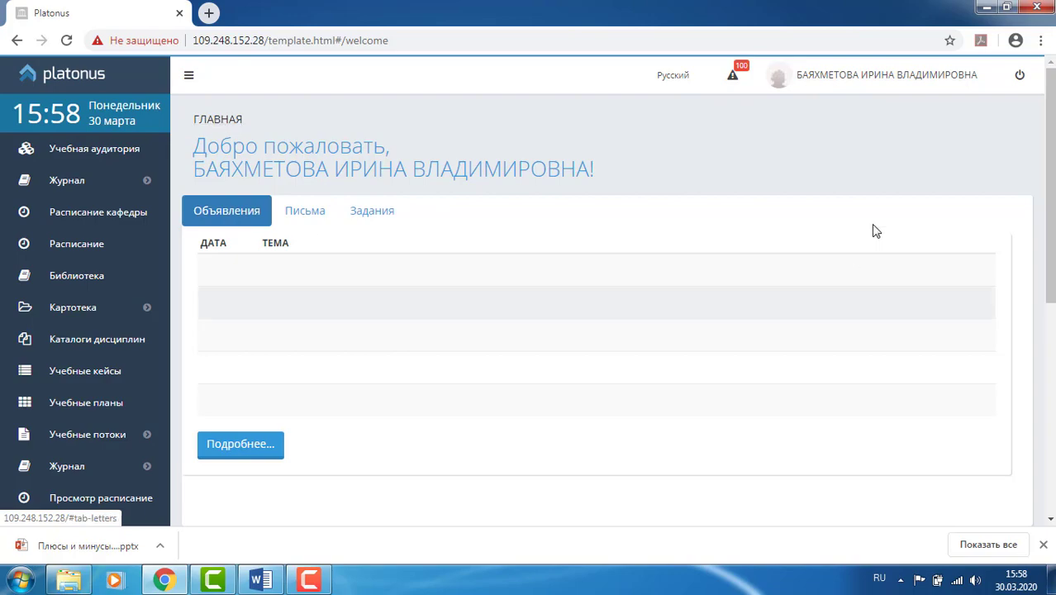